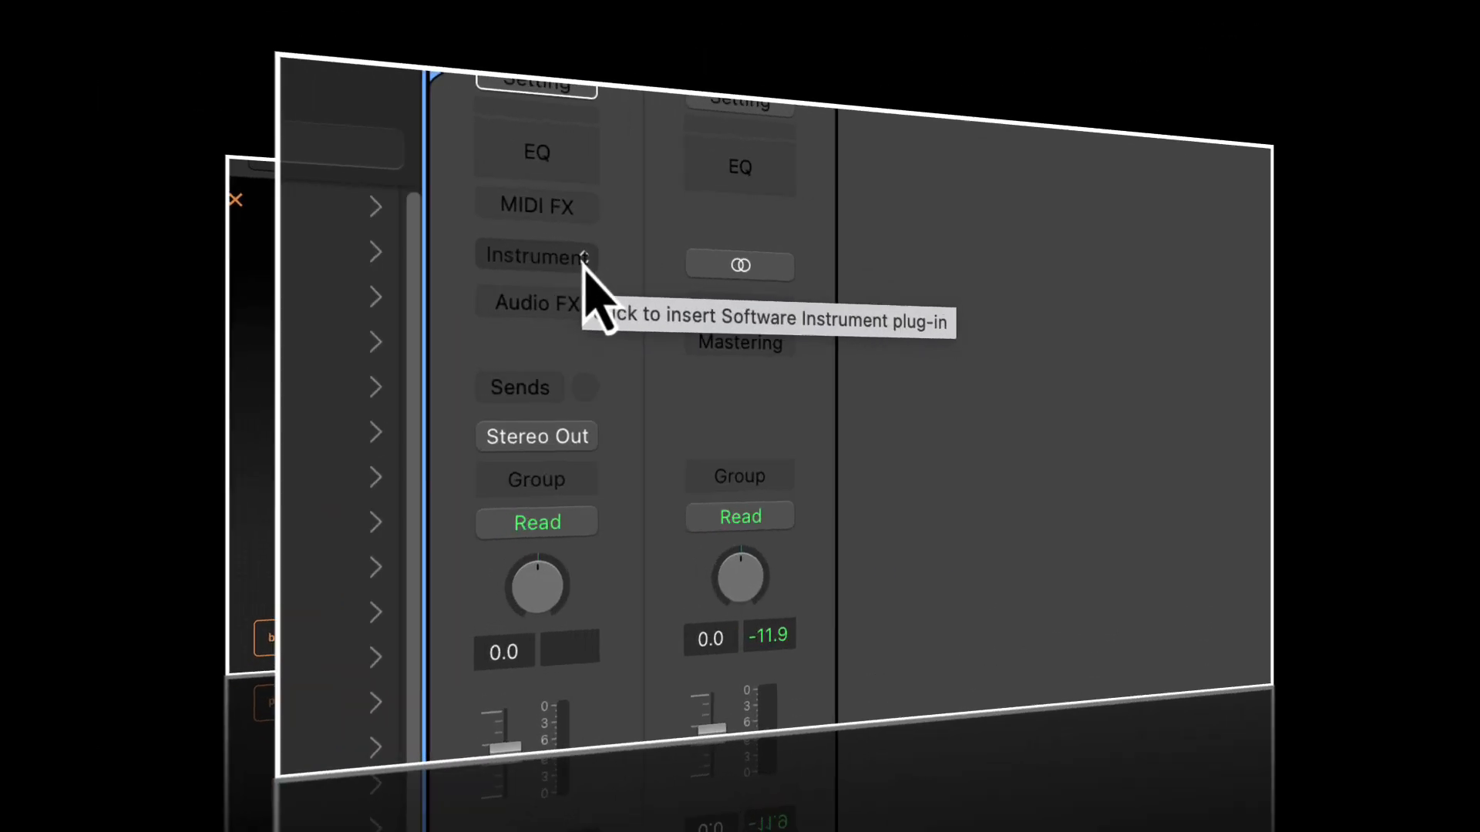
- Insert MODO DRUM in its Multi-Output (16xStereo) version as the software instrument on the Inst 1 channel strip
click(363, 217)
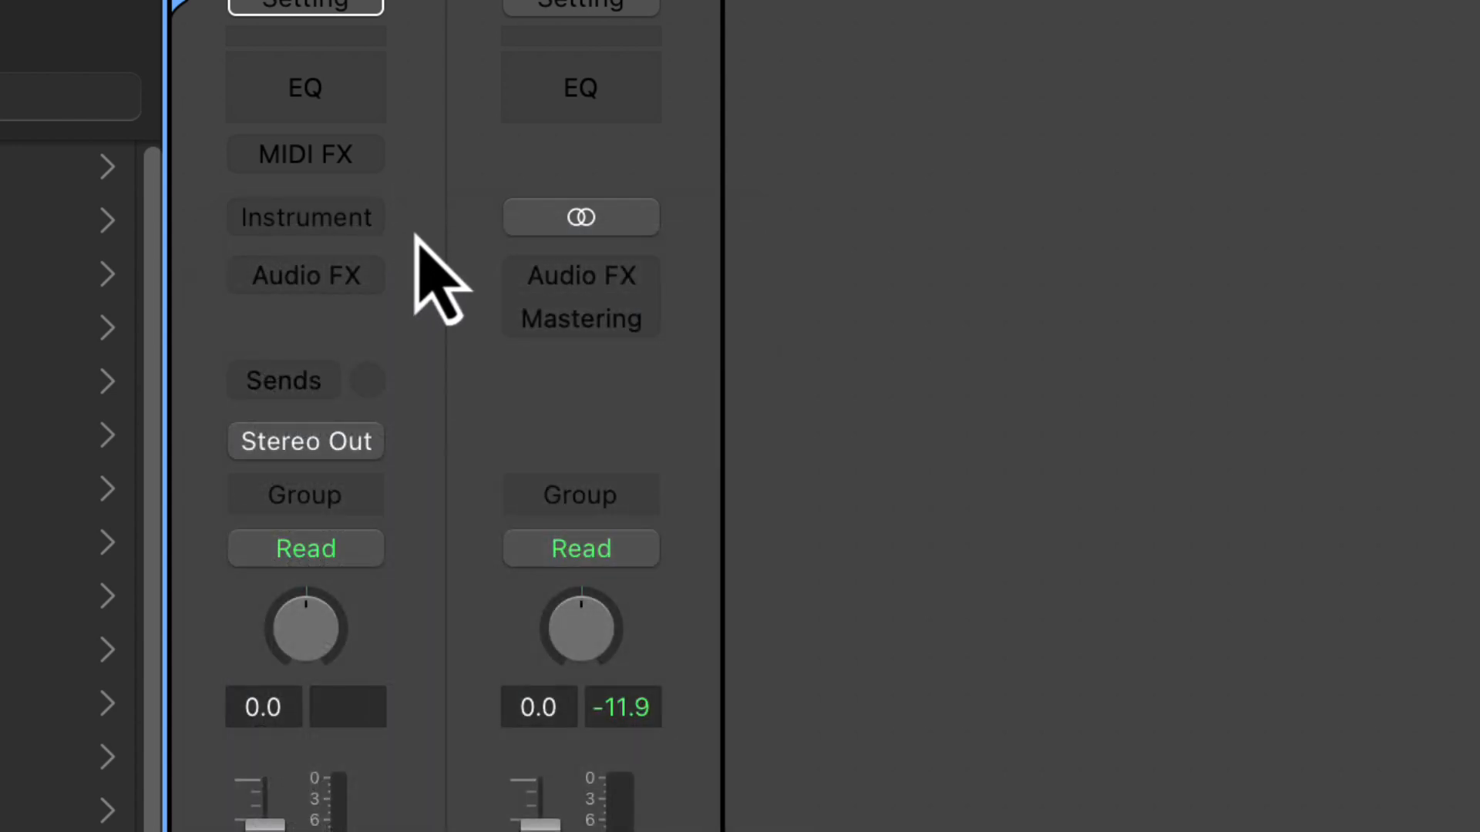
click(373, 220)
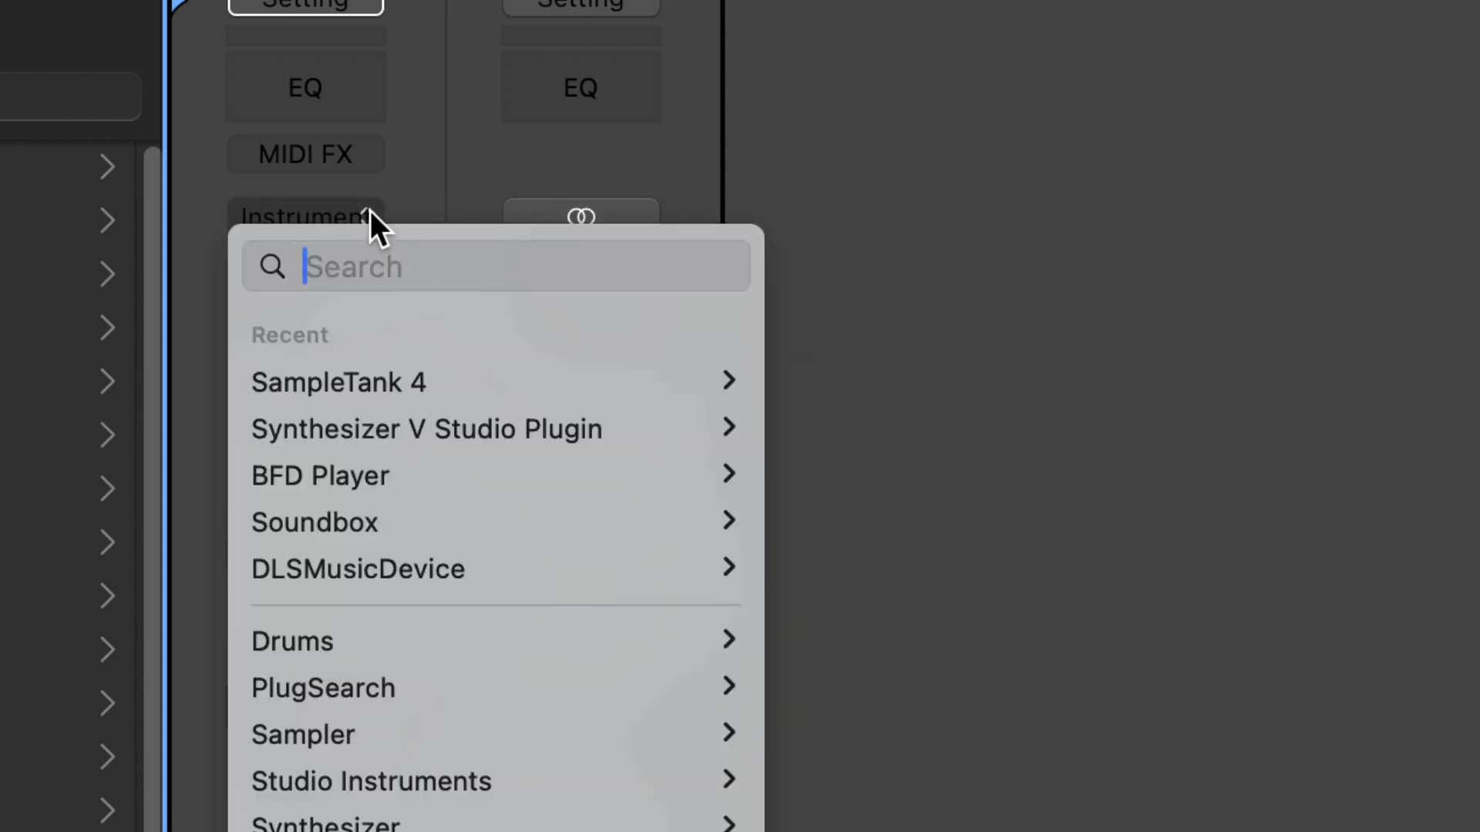
text(modo)
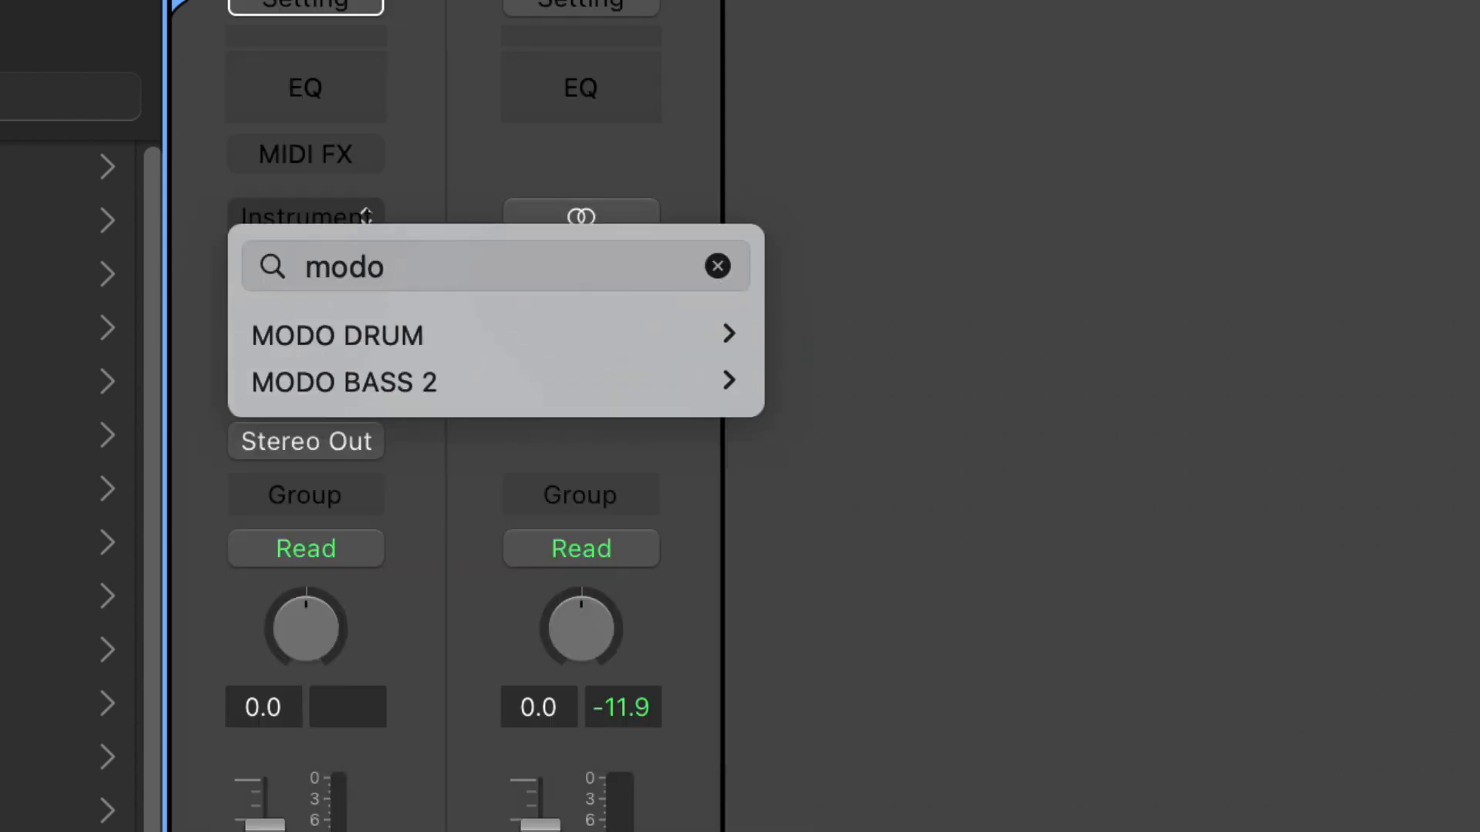
mouse_move(366, 333)
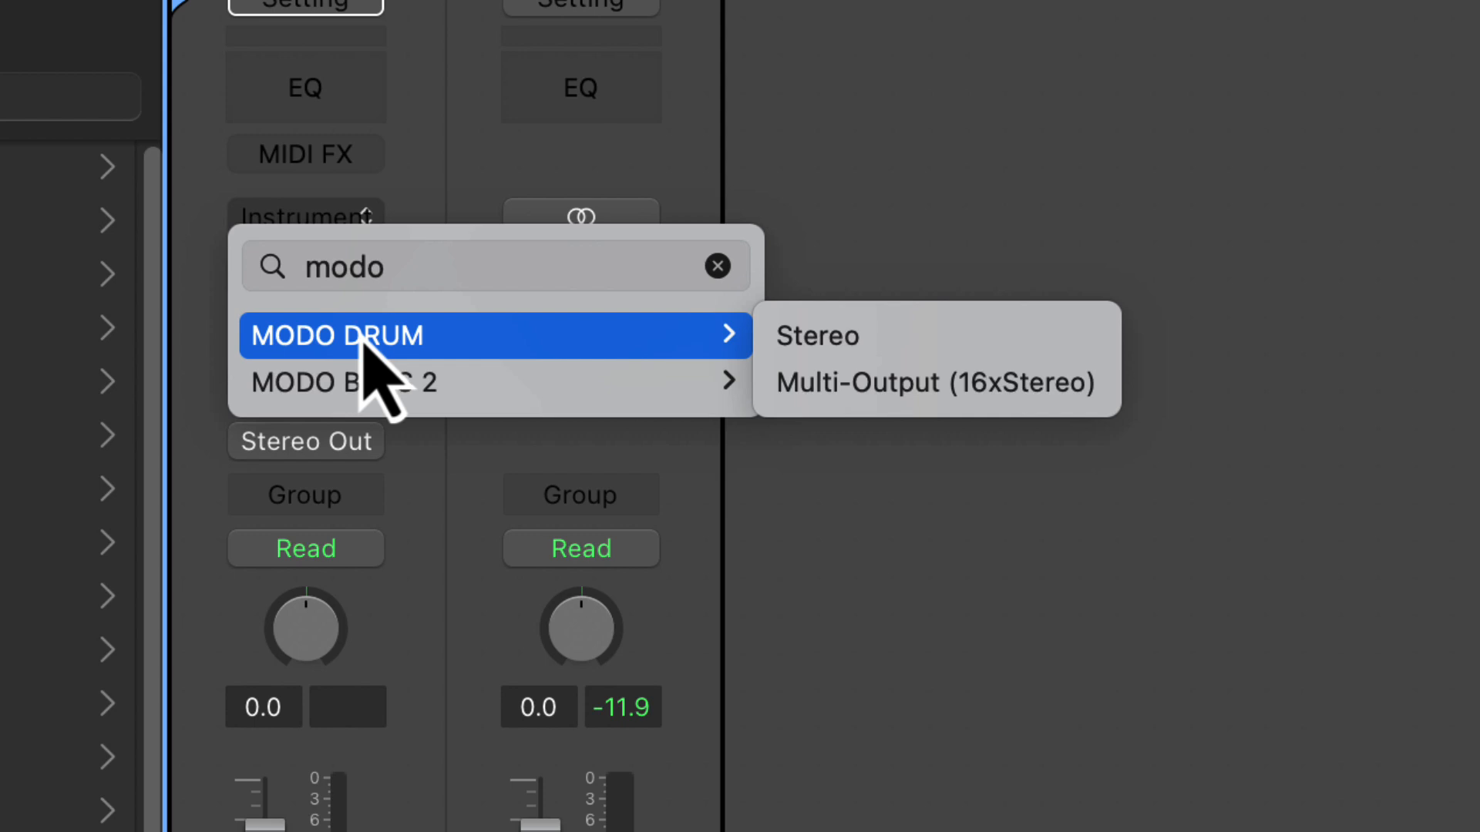
click(941, 396)
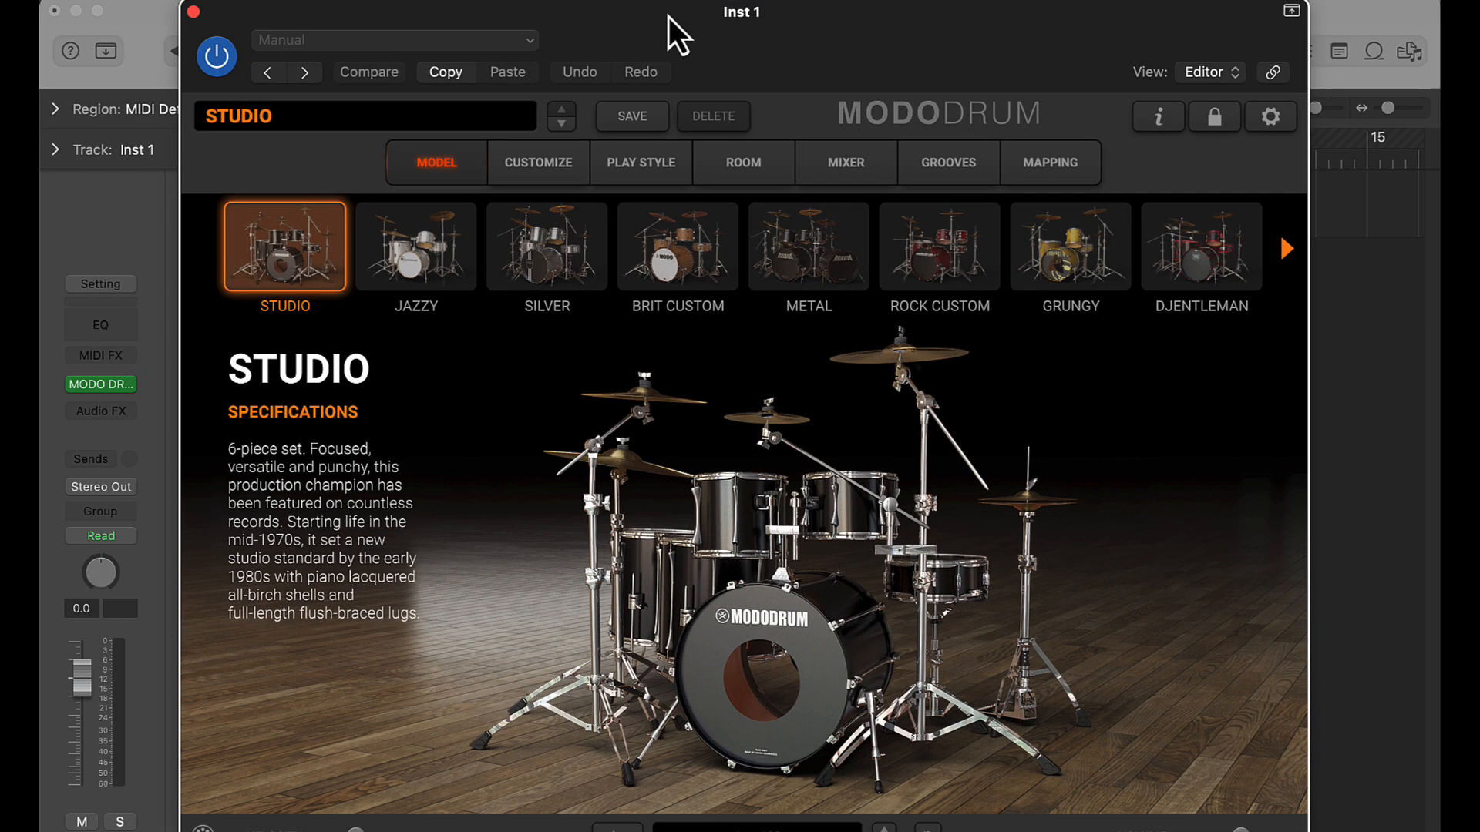
- Close the plug-in window and add aux channel strips Aux 1 through Aux 15 for the Inst 1 multi-output instrument
key(super+w)
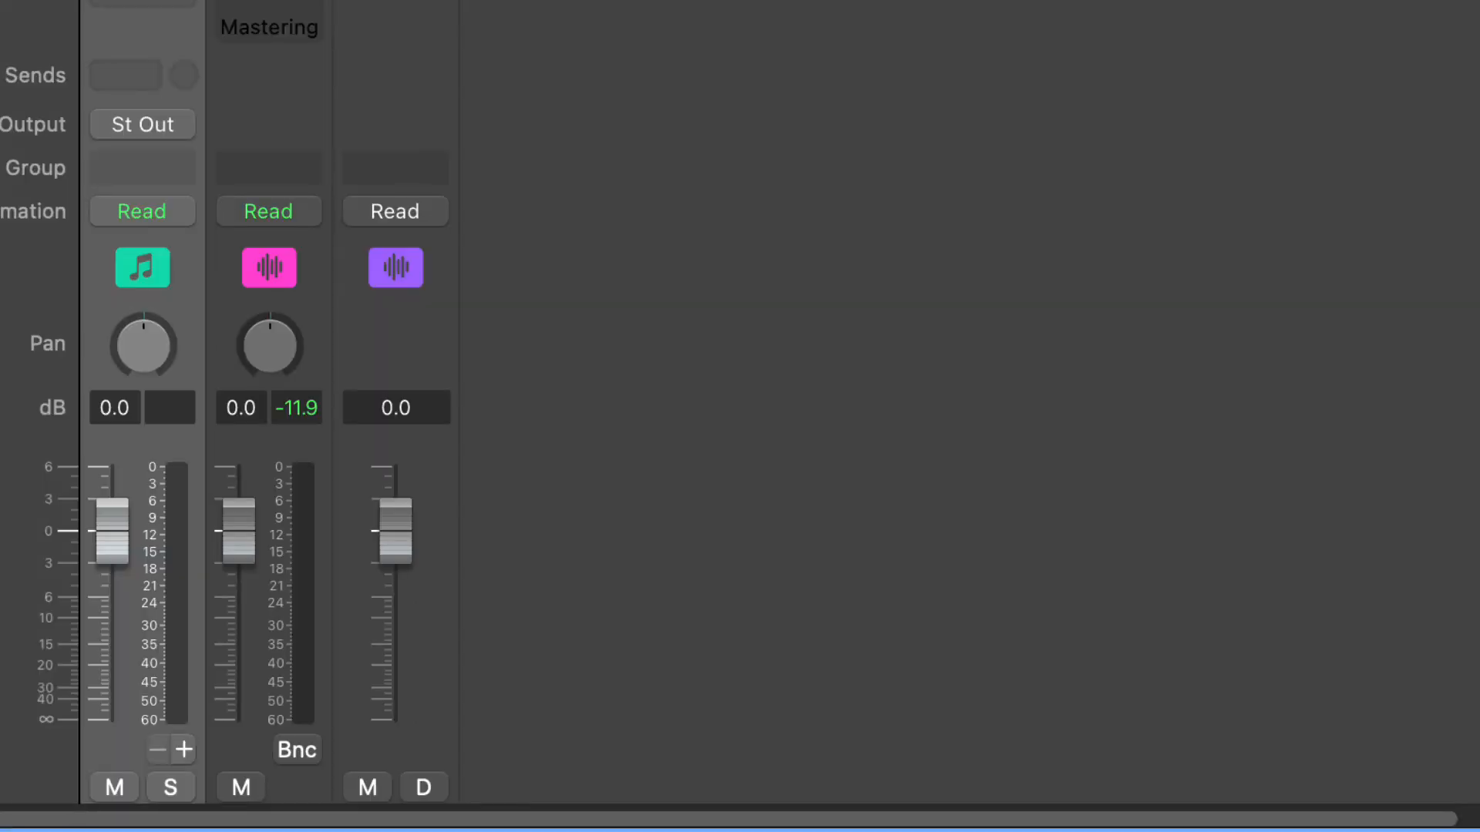
scroll(299, 430, down, 2)
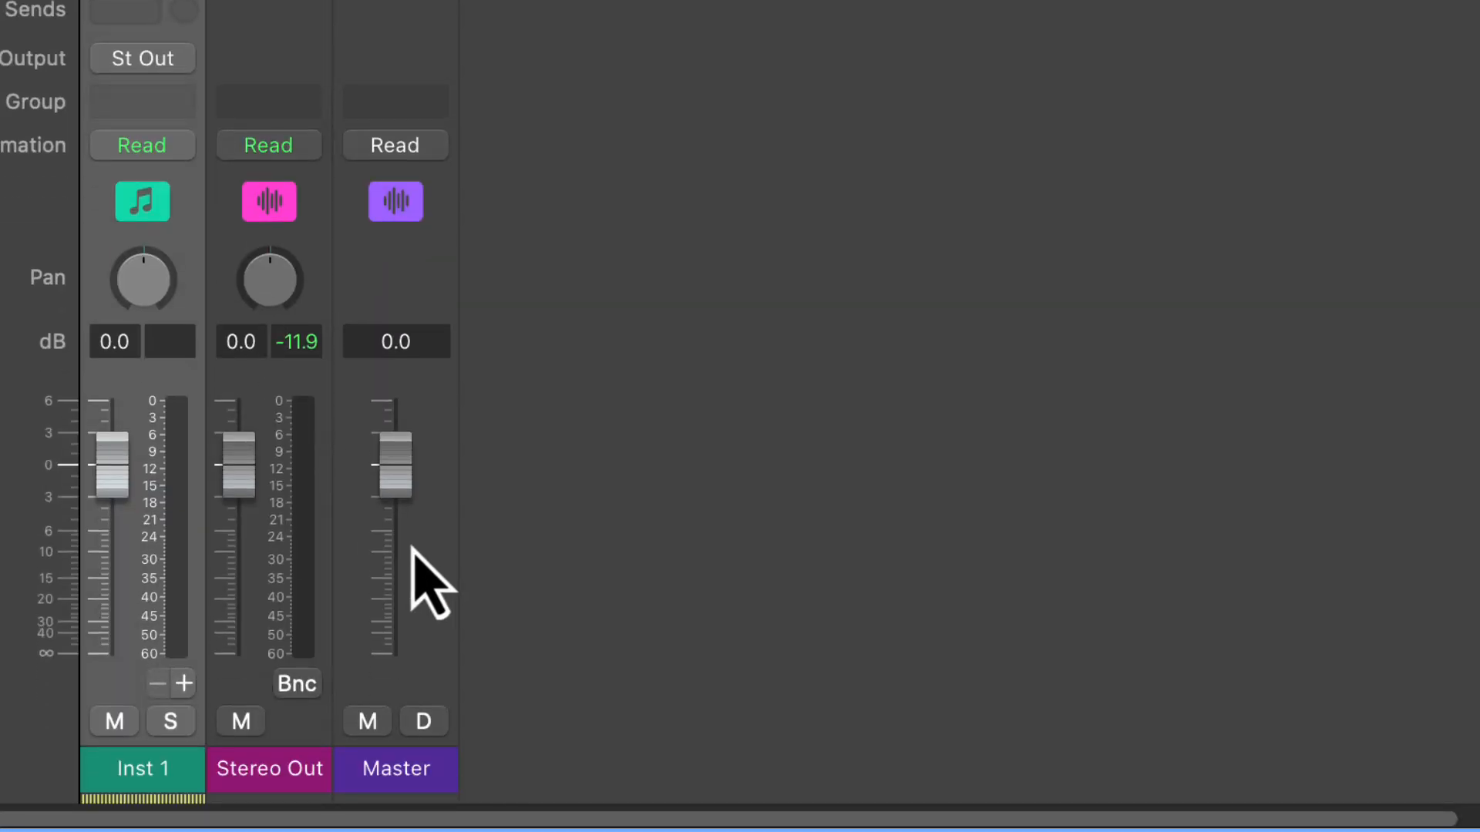
click(183, 683)
click(183, 683)
click(183, 683)
click(184, 683)
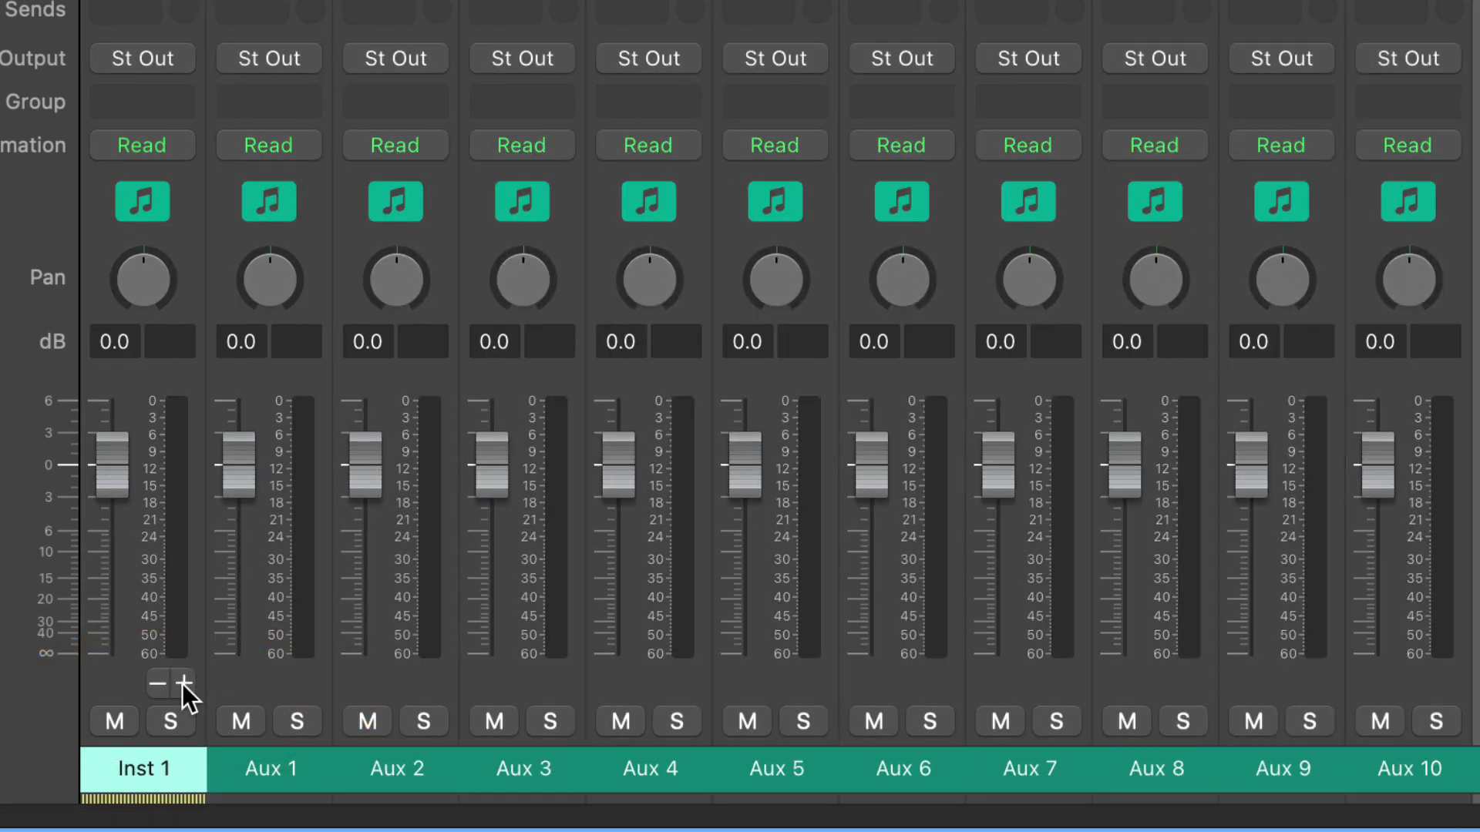
click(183, 684)
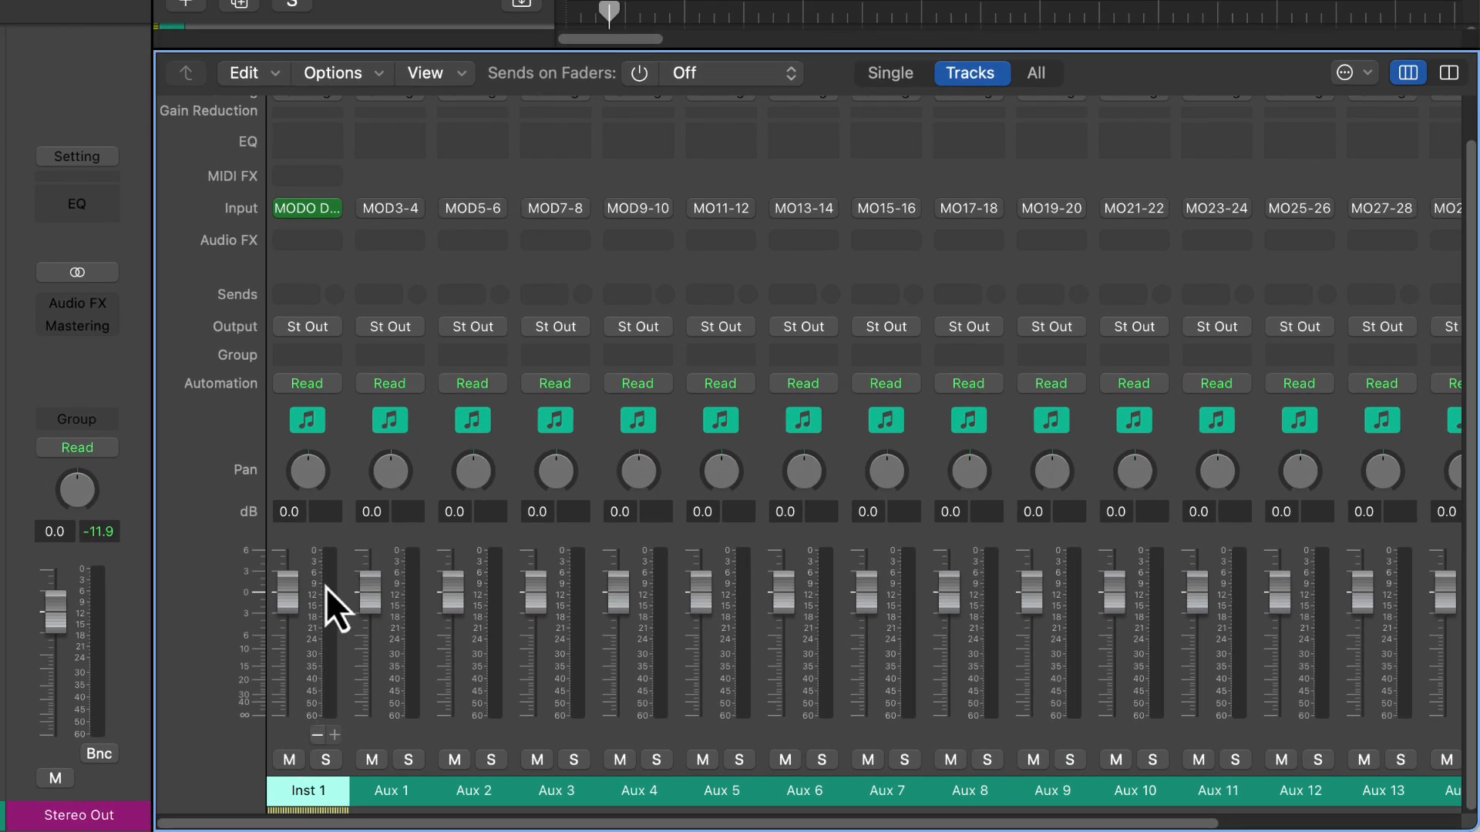
- Select the mixer channel strips Aux 1 through Aux 15 and create arrange tracks for them
click(349, 463)
scroll(984, 611, right, 5)
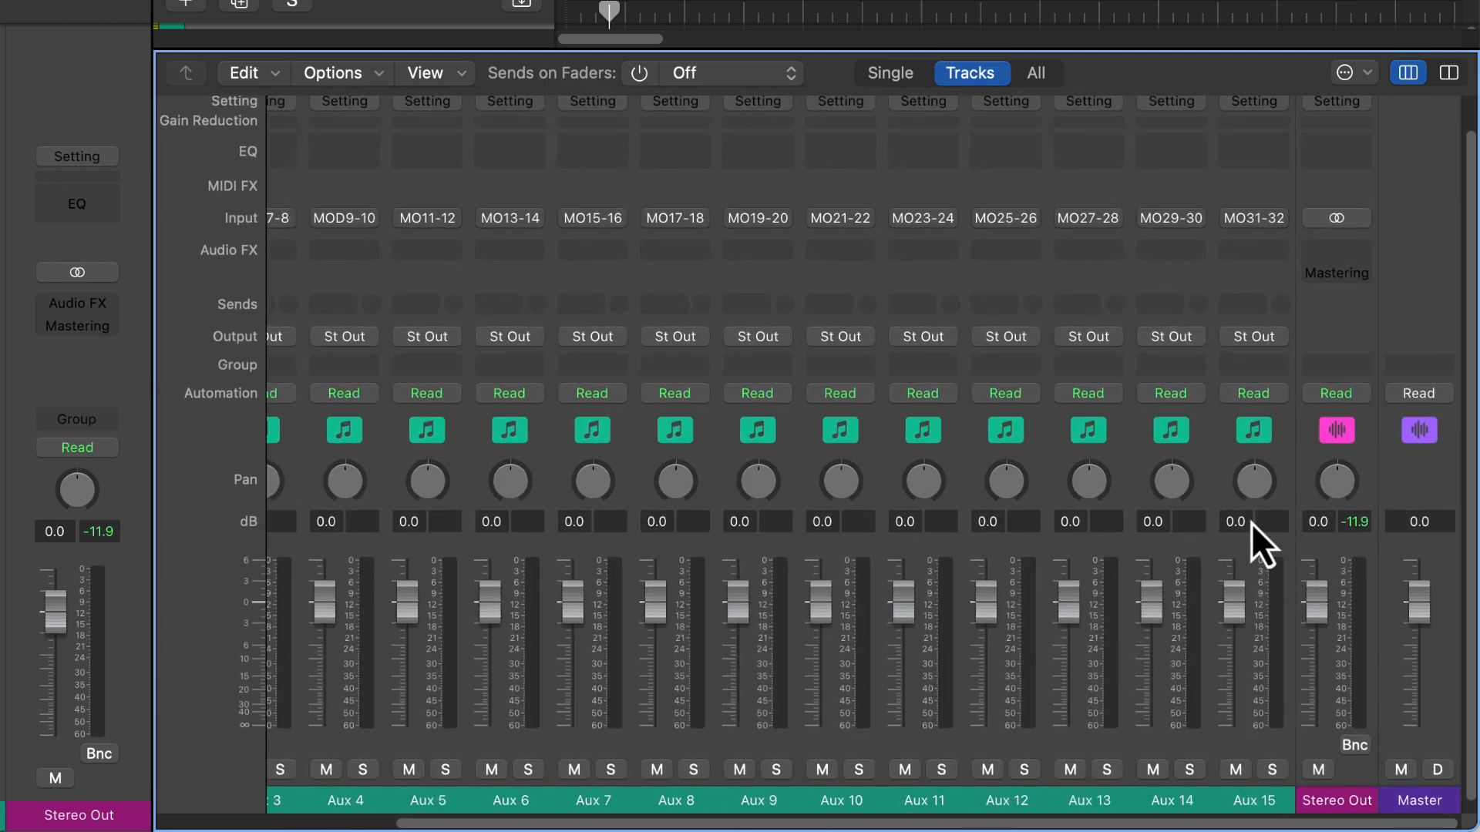
shift+click(1275, 507)
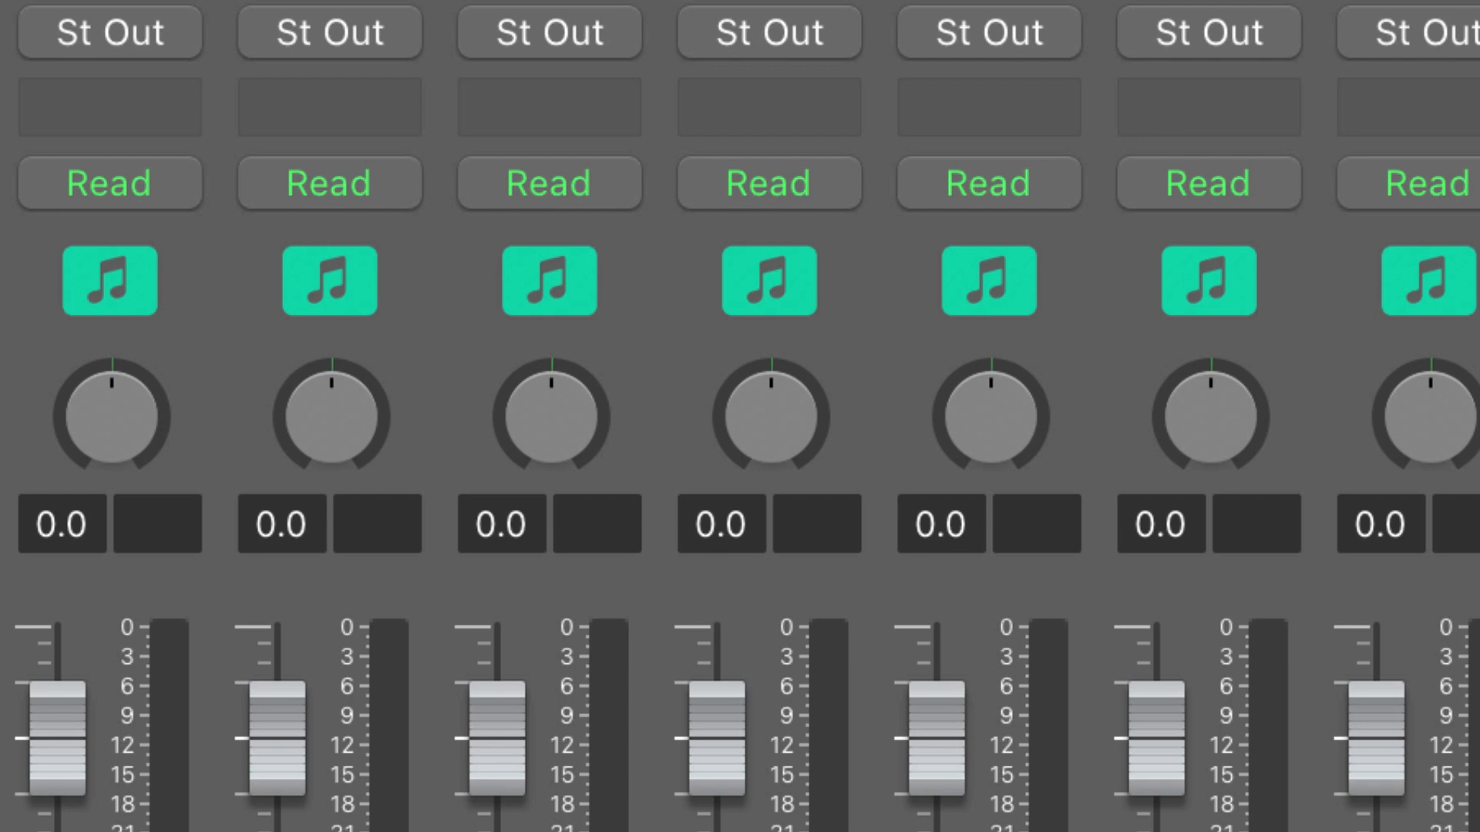
right_click(656, 353)
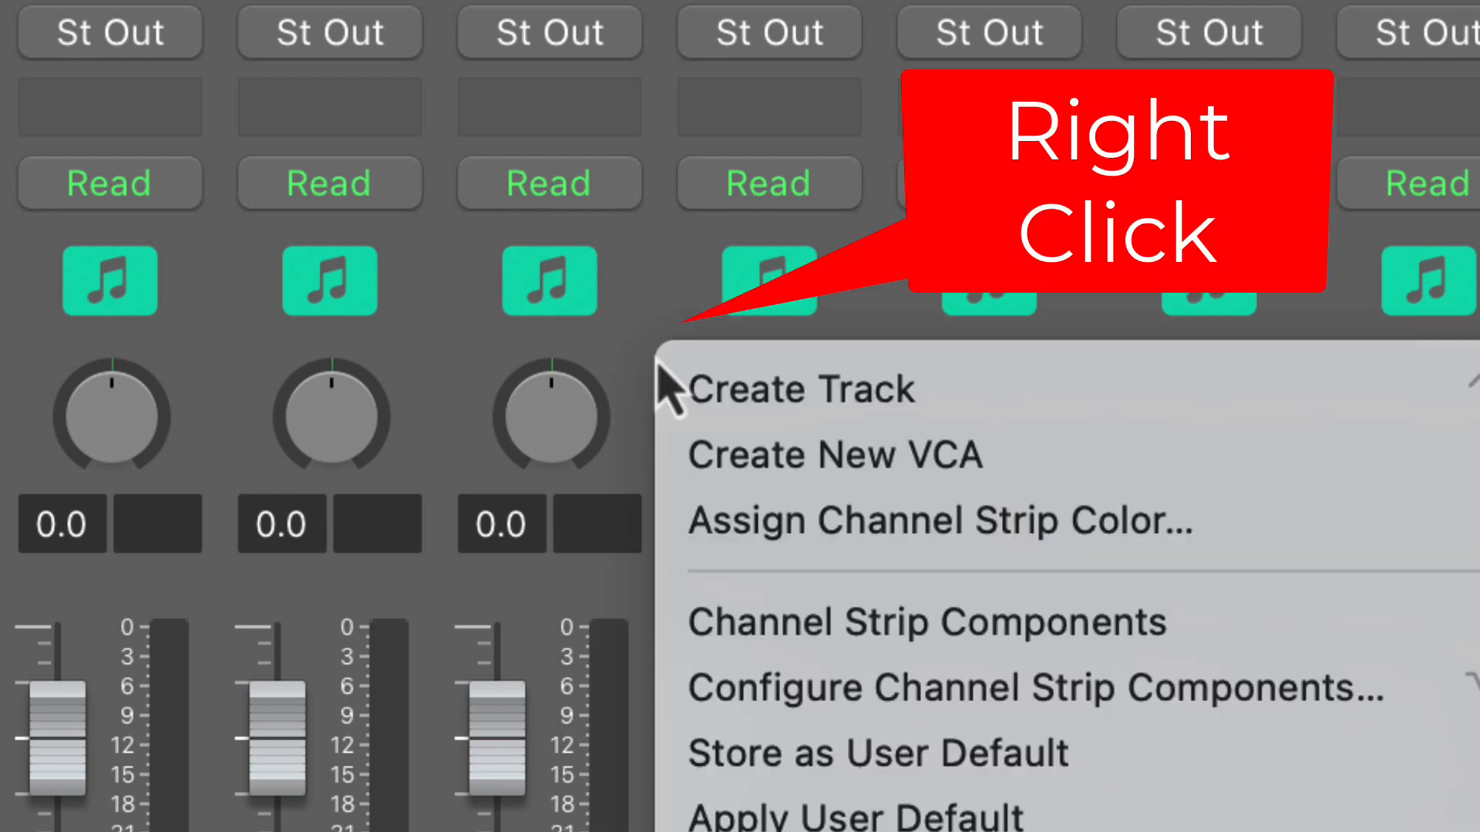
click(763, 378)
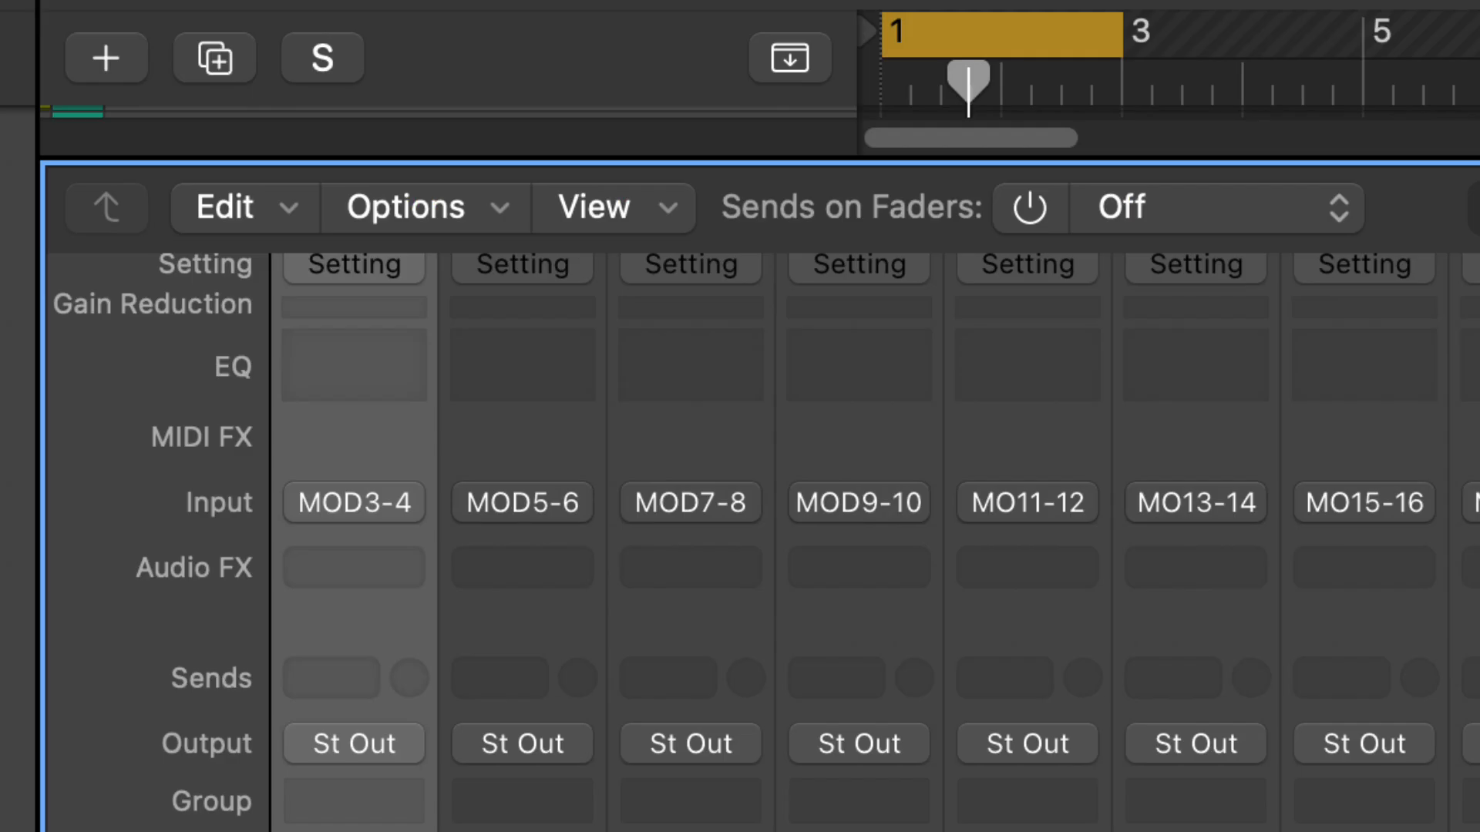
- Hide the mixer and group the tracks from Inst 1 through Aux 15 into a summing stack
key(x)
scroll(1050, 649, up, 5)
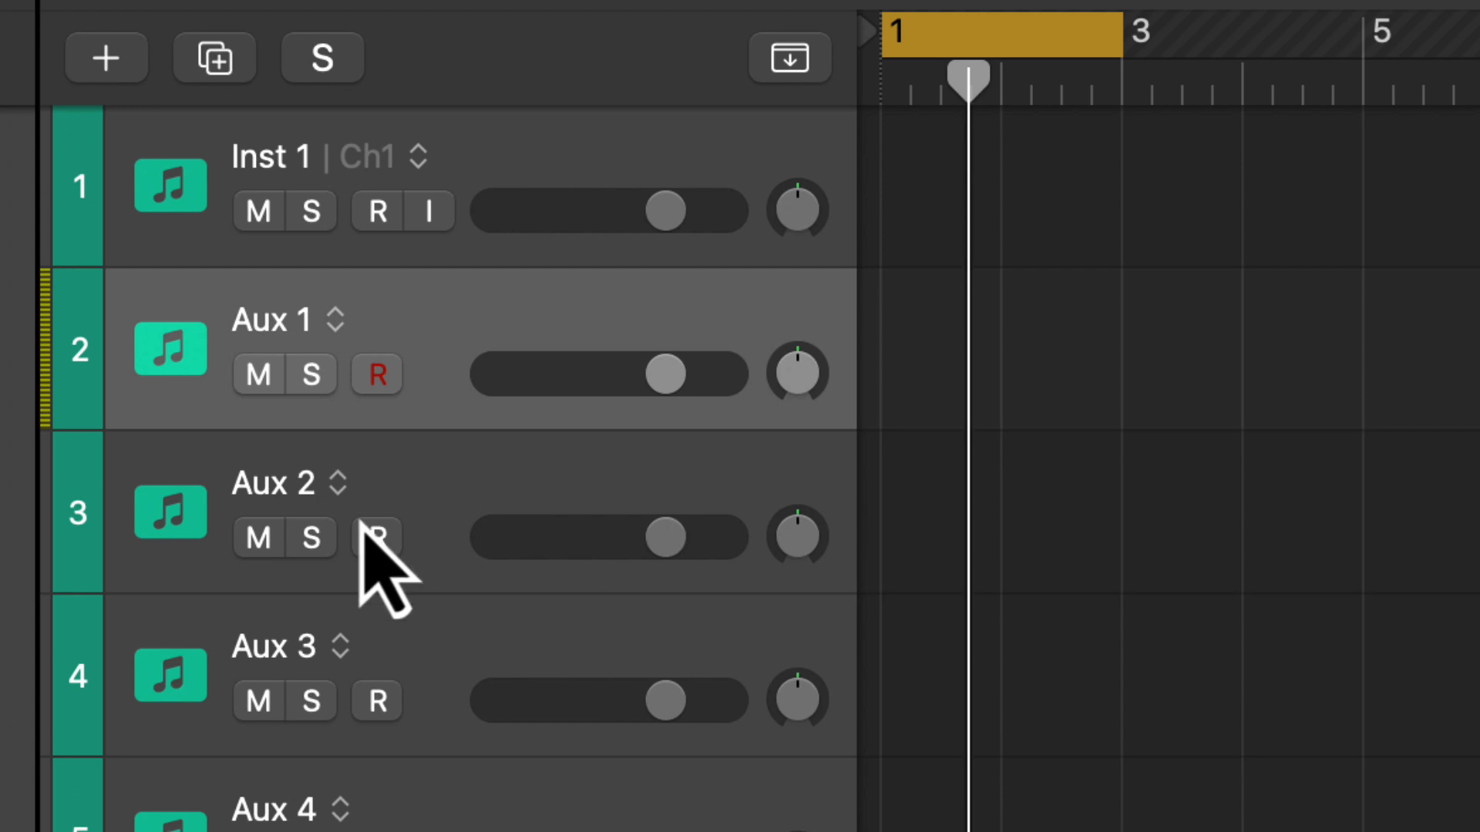
click(561, 162)
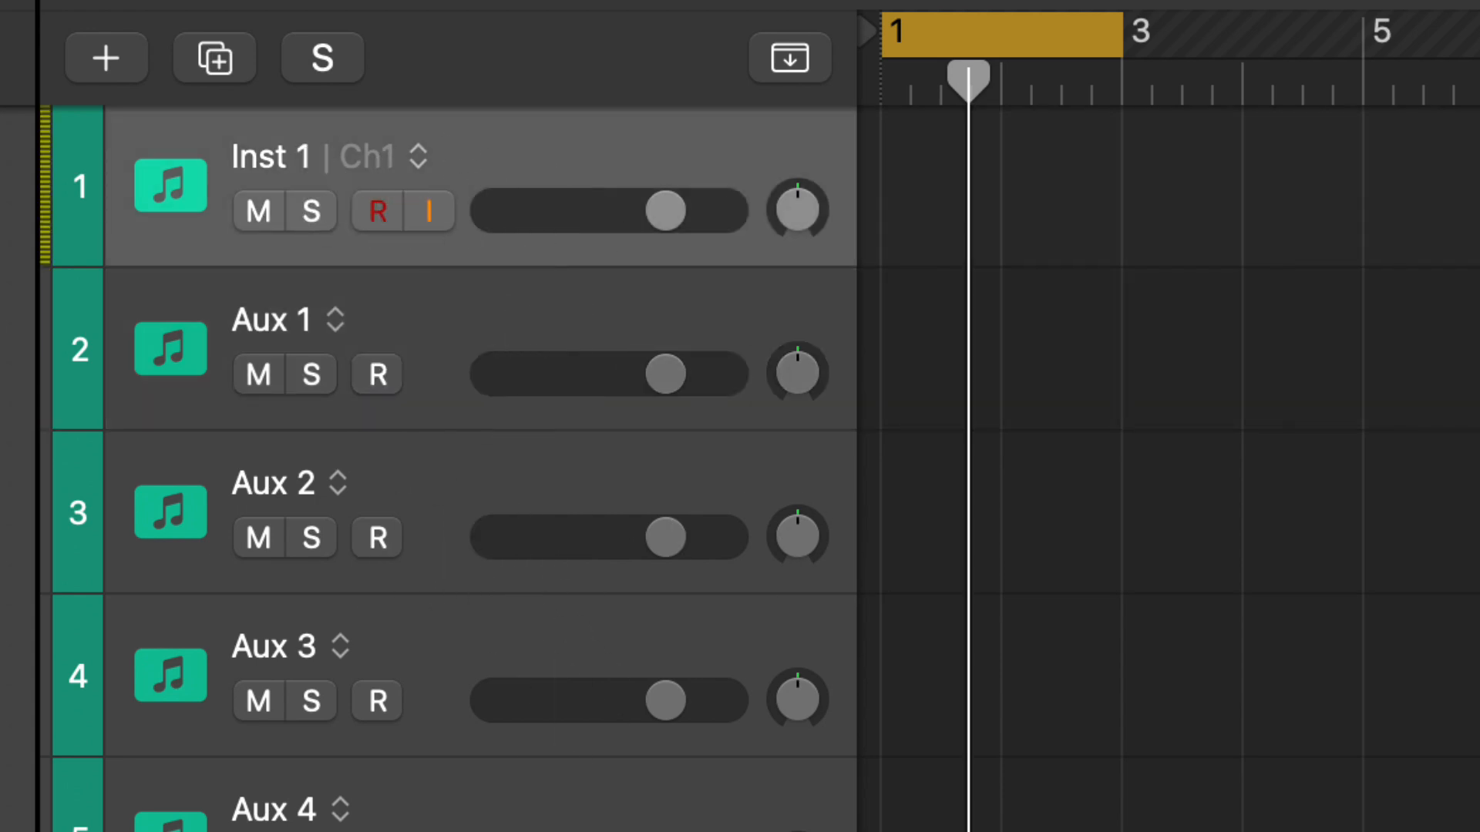
scroll(447, 462, down, 15)
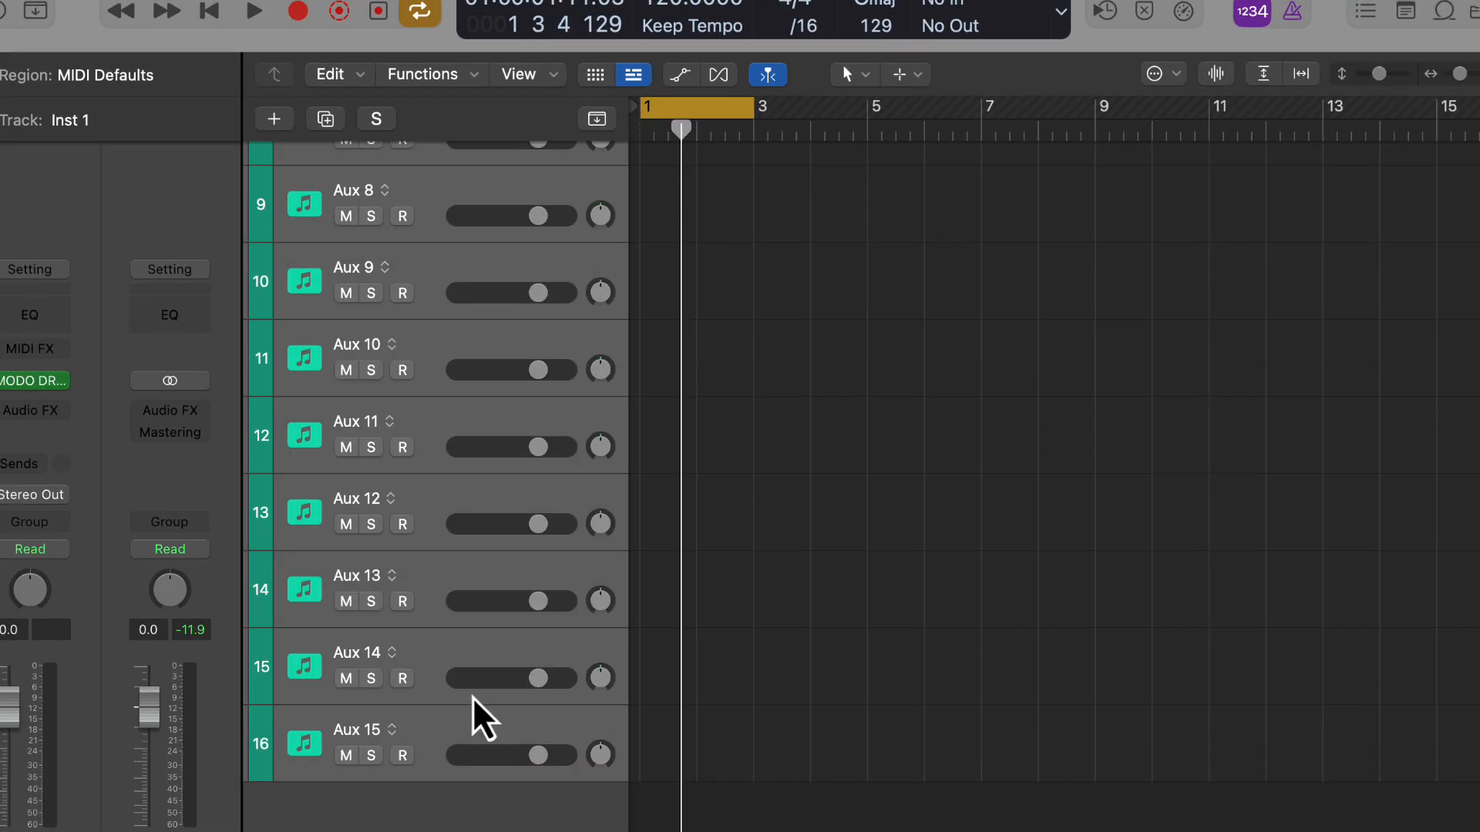
scroll(478, 718, up, 15)
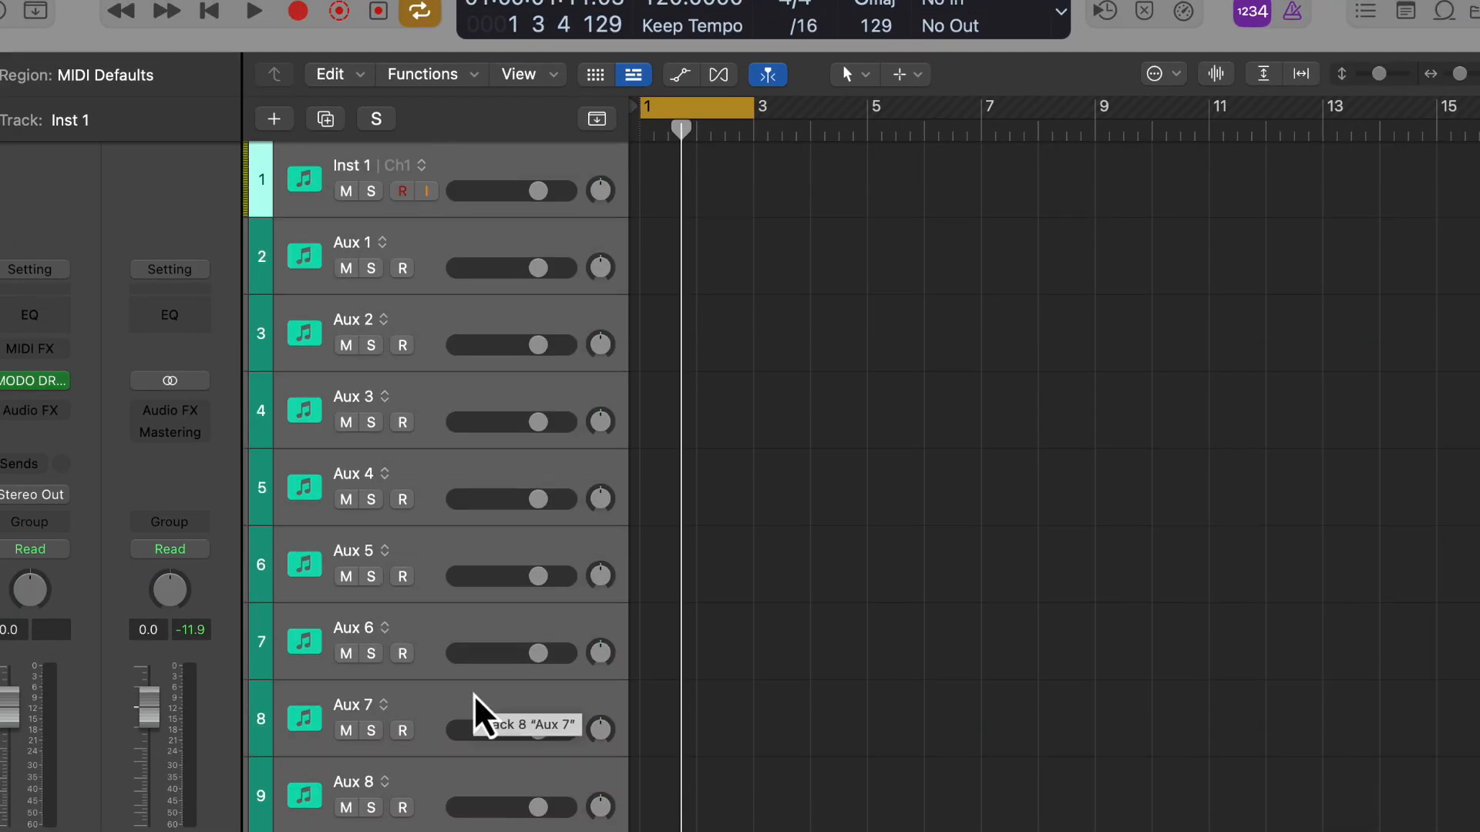
key(super+shift+d)
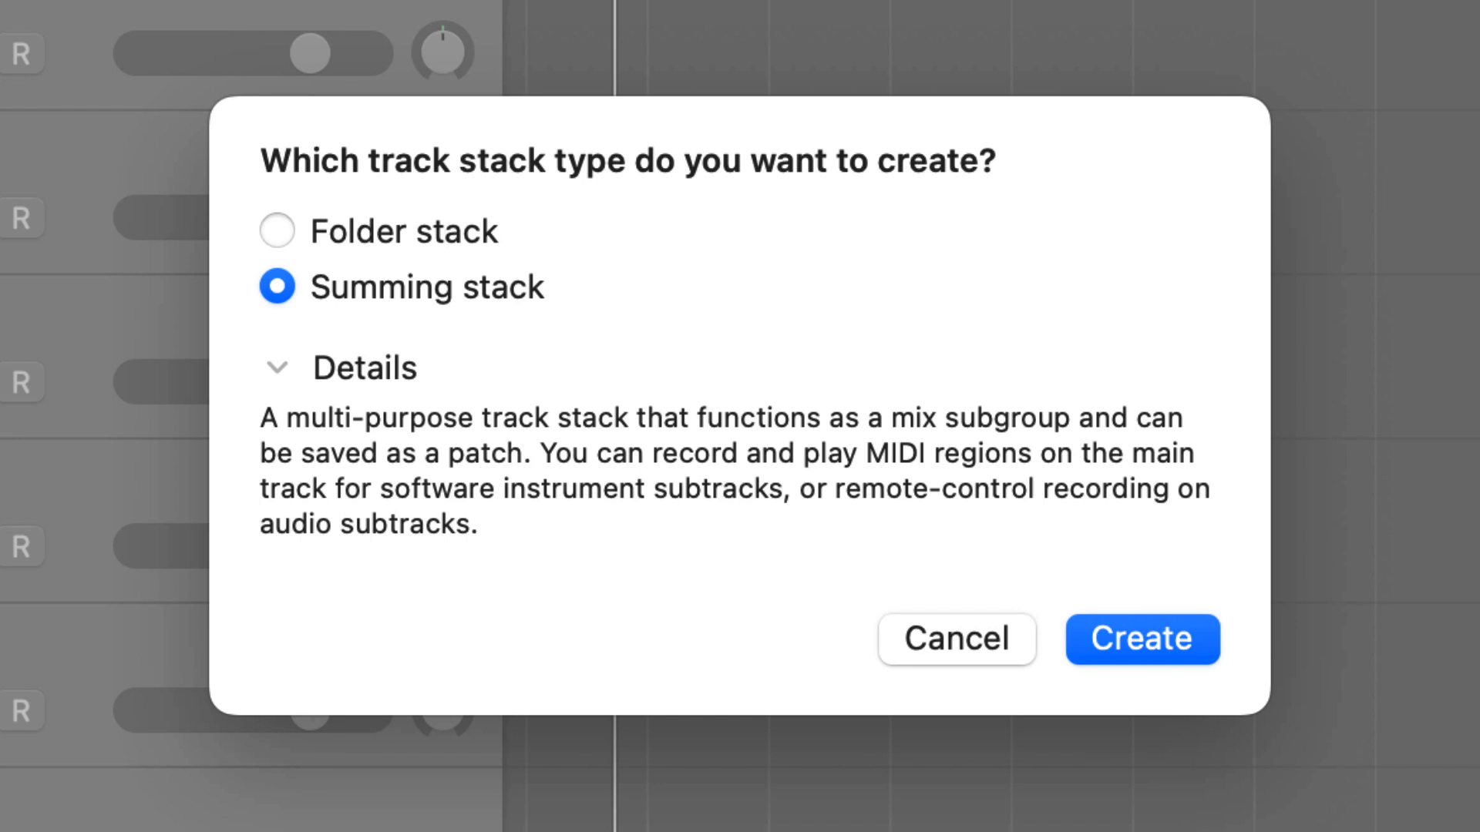
click(1126, 637)
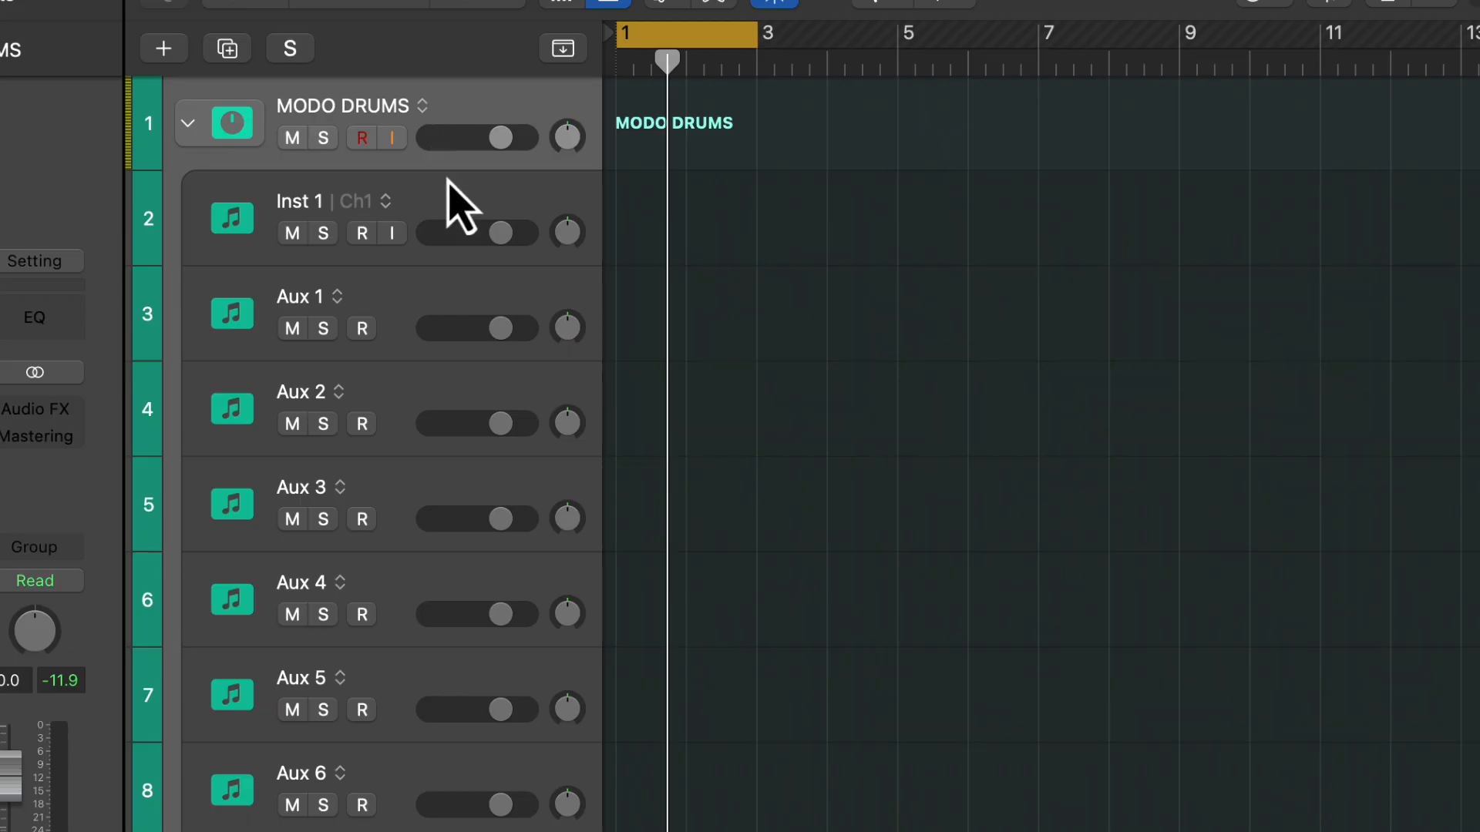
- Open the MODO DRUM mixer from the Inst 1 track and route the Kick 1 channel to output DAW 3-4
click(465, 207)
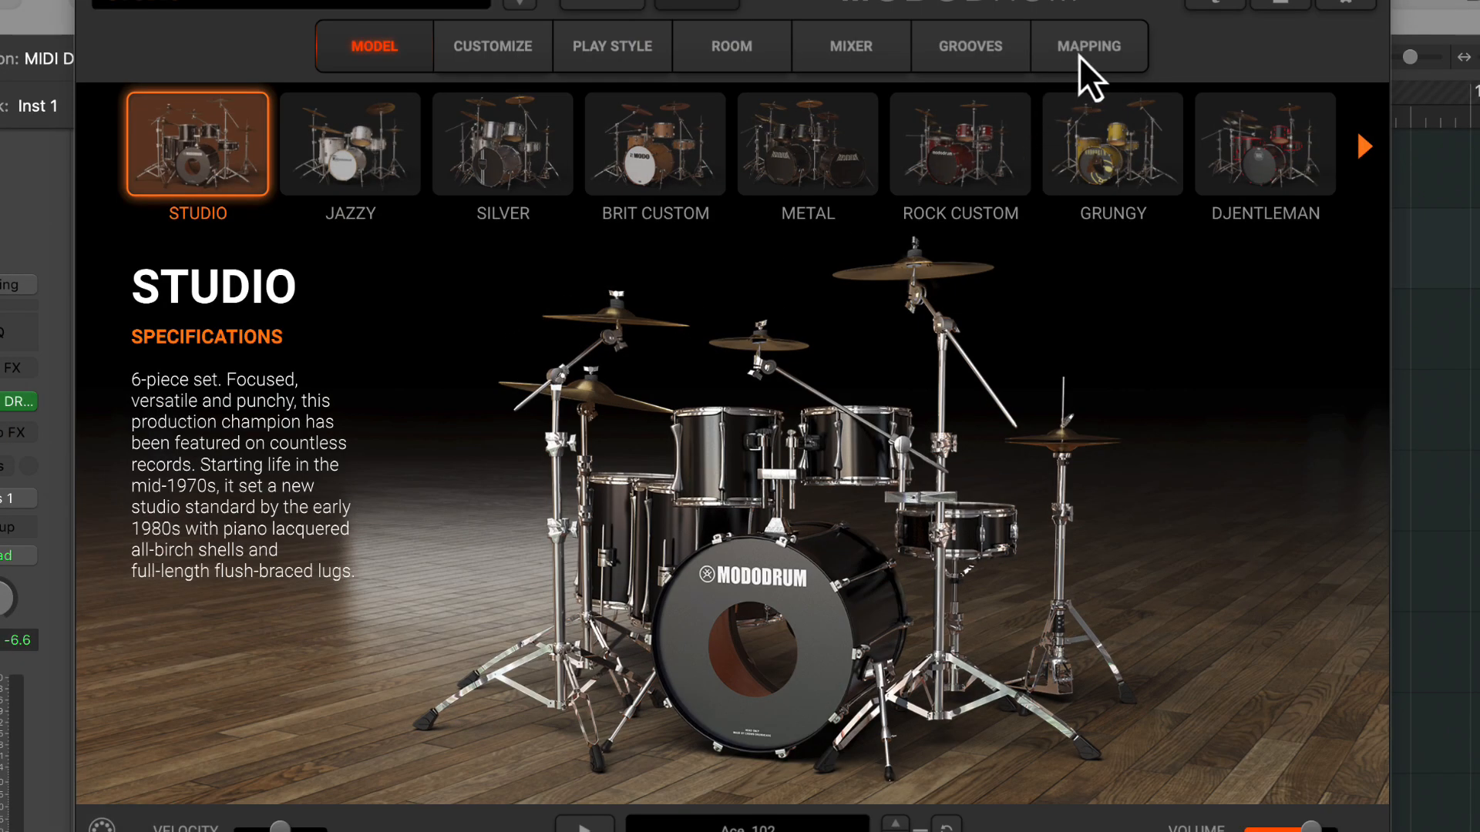
click(847, 65)
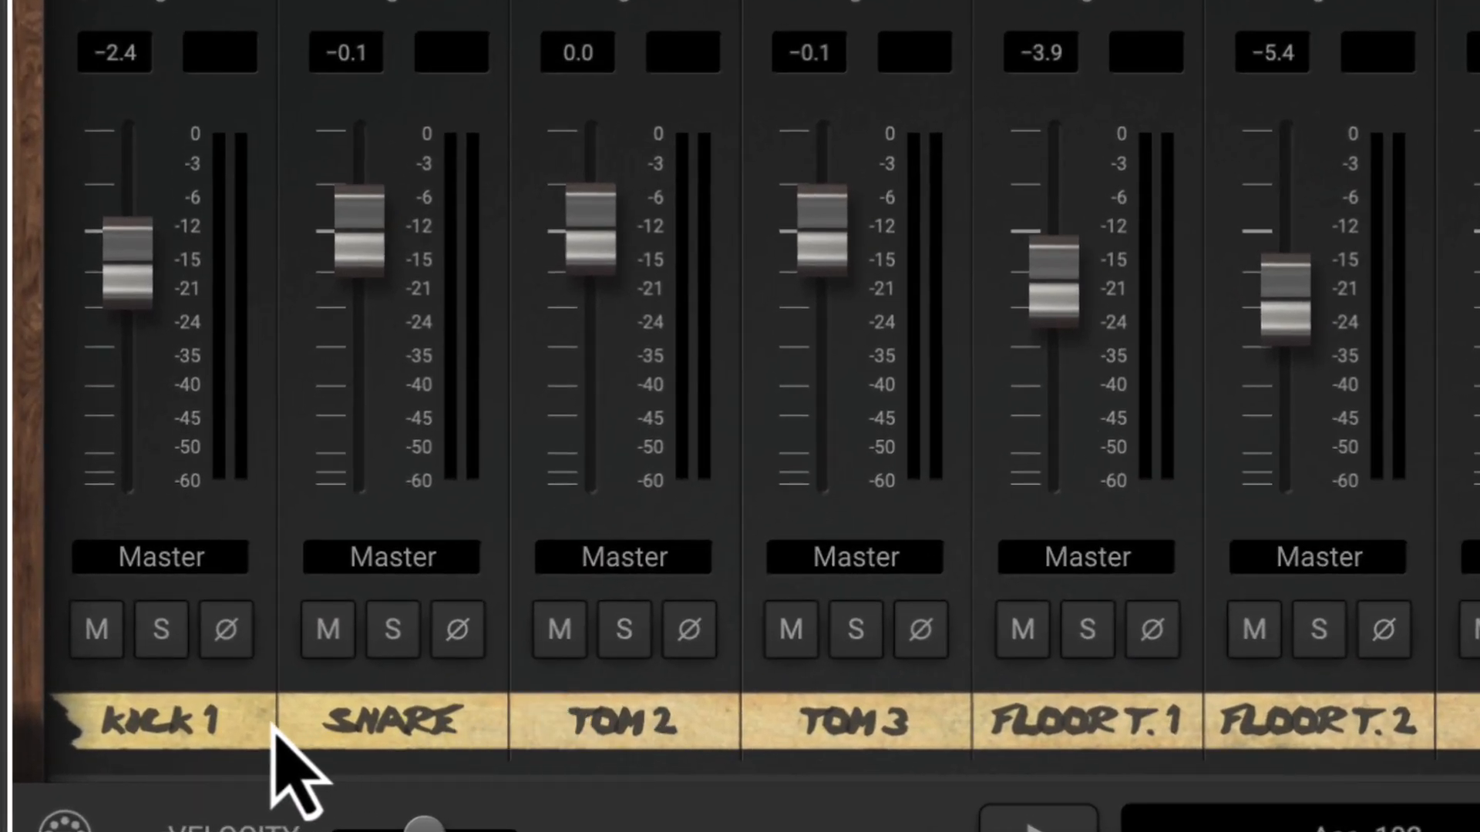
click(188, 559)
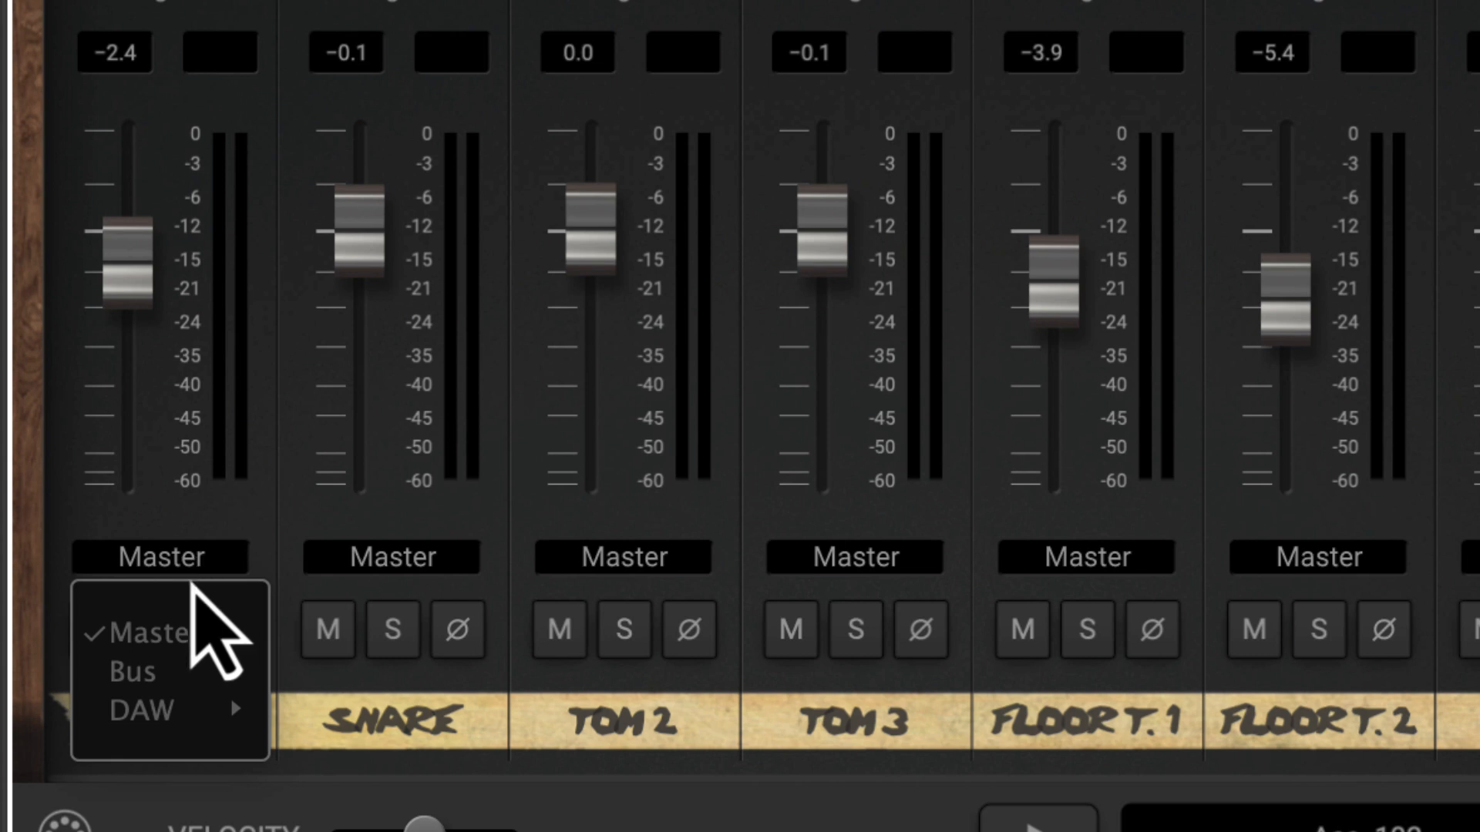
mouse_move(187, 667)
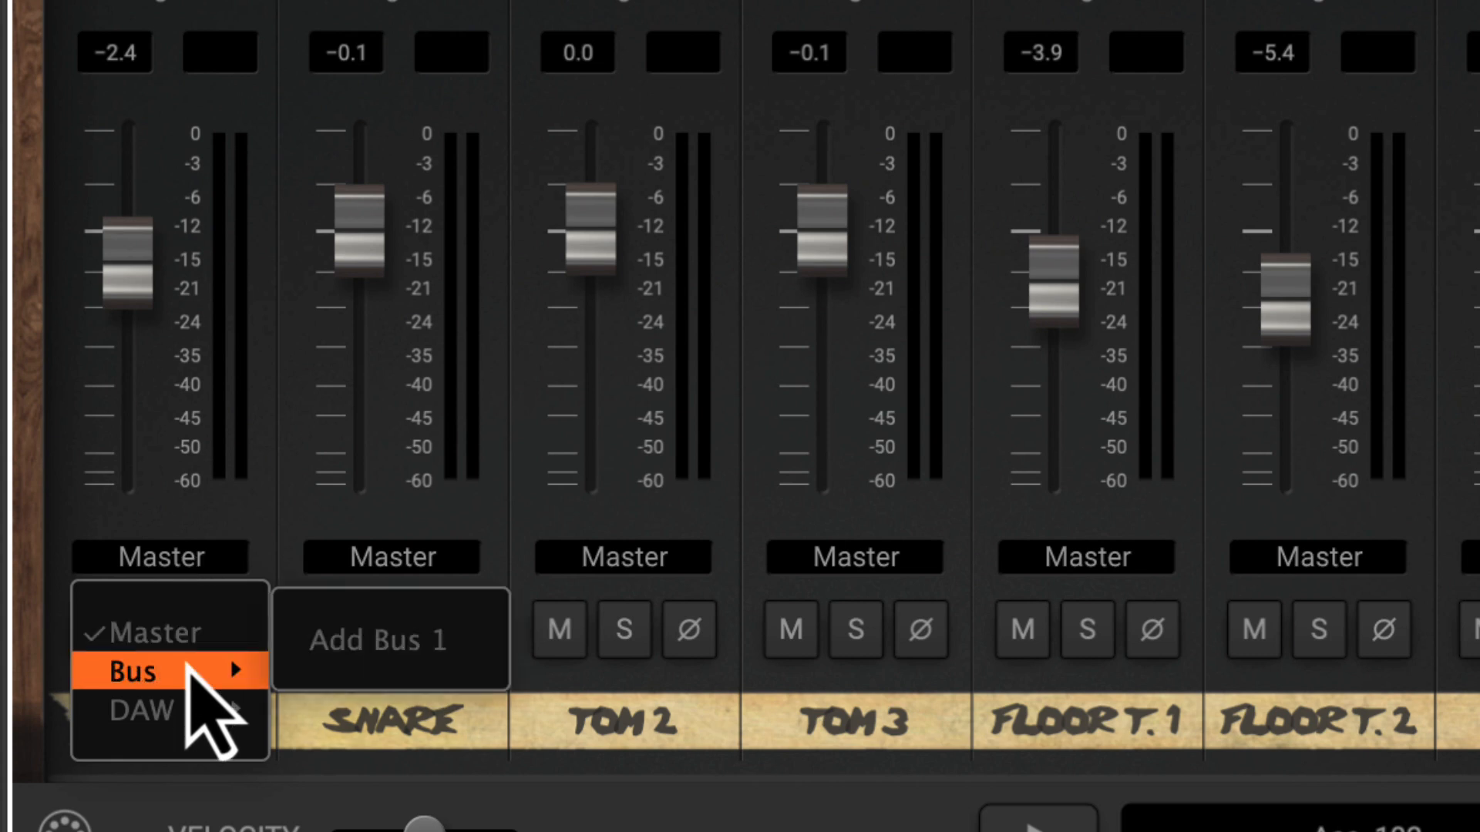
mouse_move(188, 710)
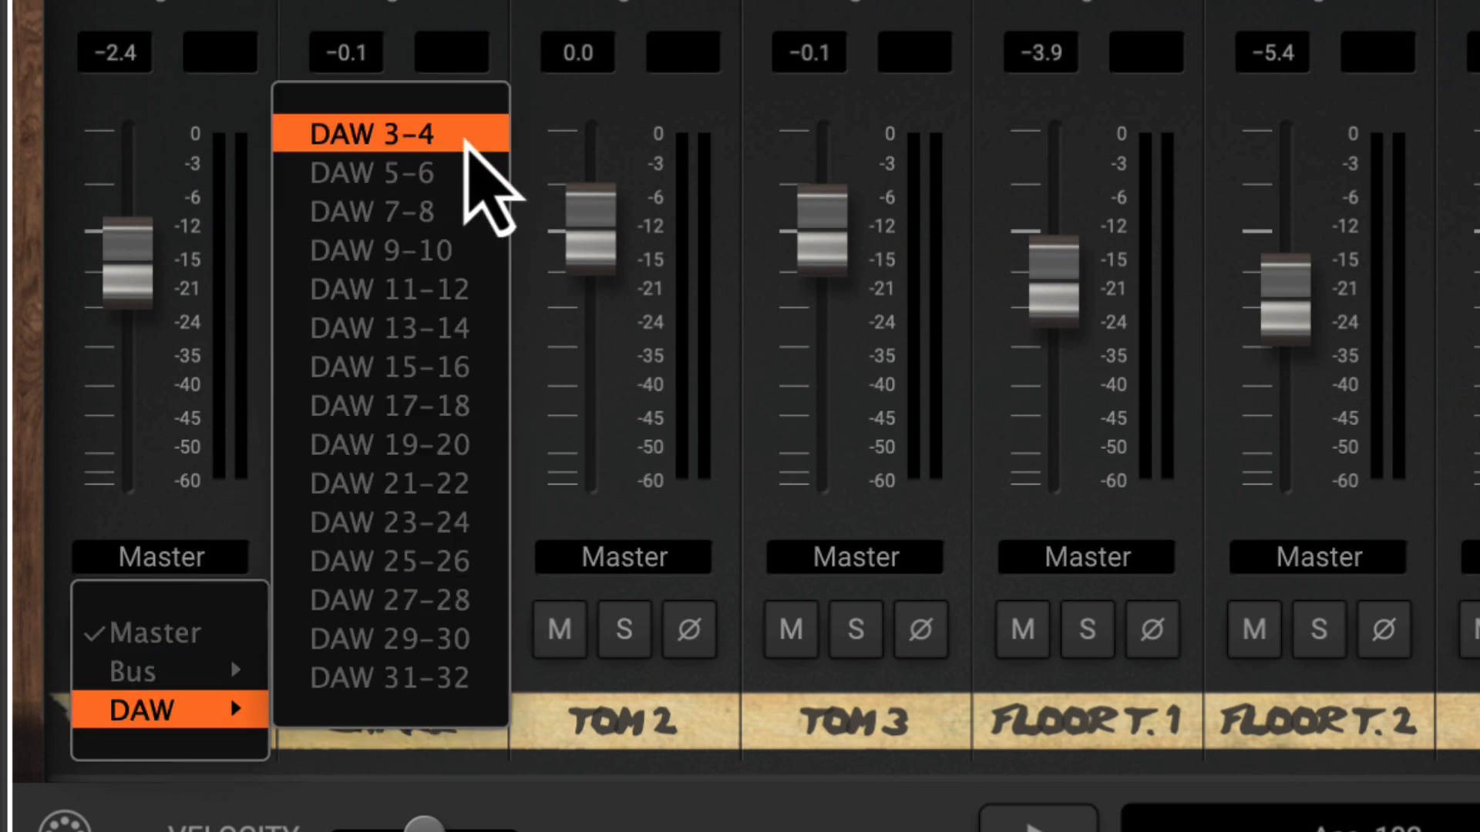
click(466, 137)
- Route the Snare channel in the drum plug-in's mixer to output DAW 5-6
click(406, 574)
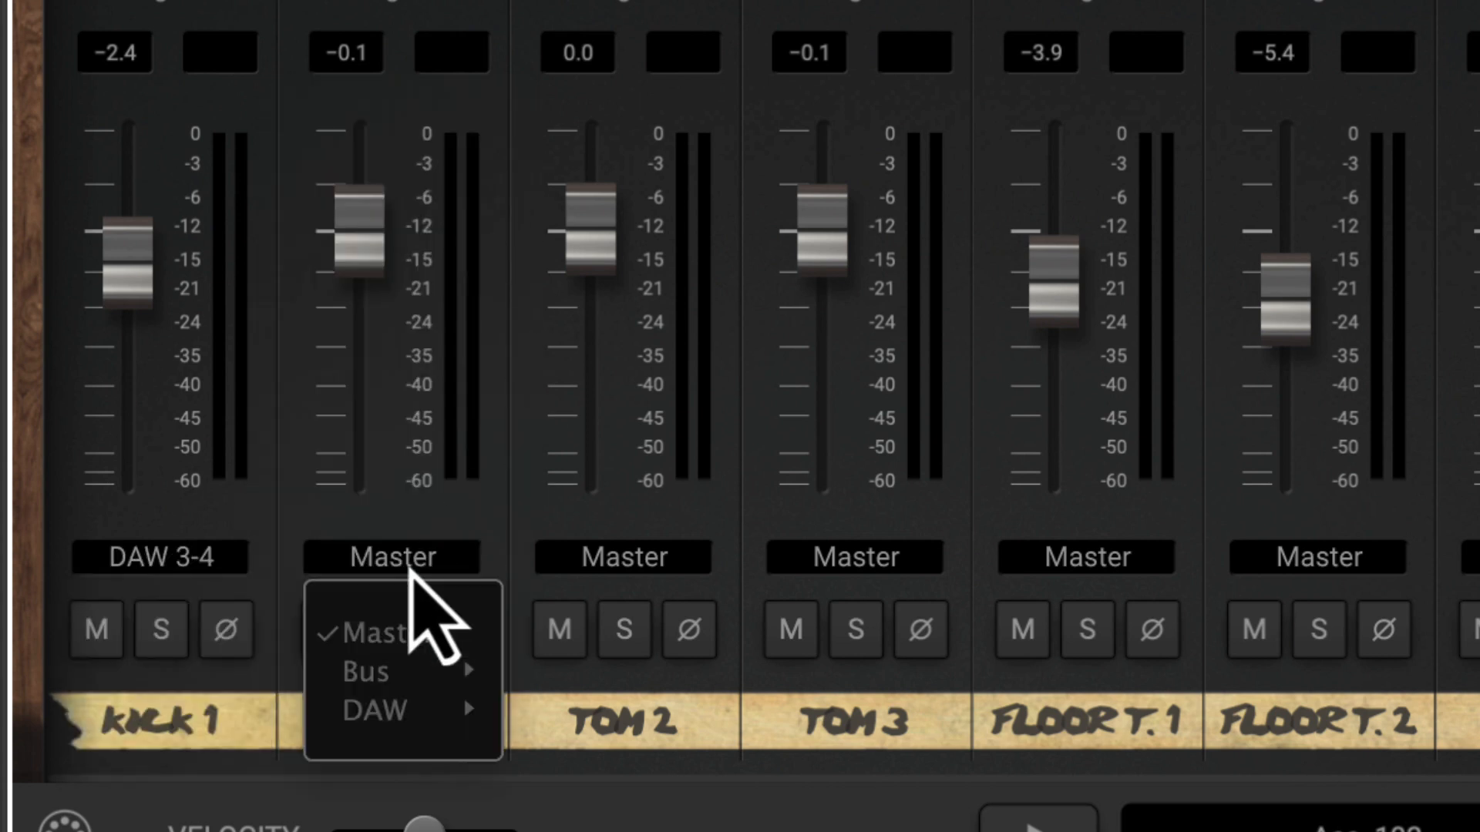
mouse_move(420, 709)
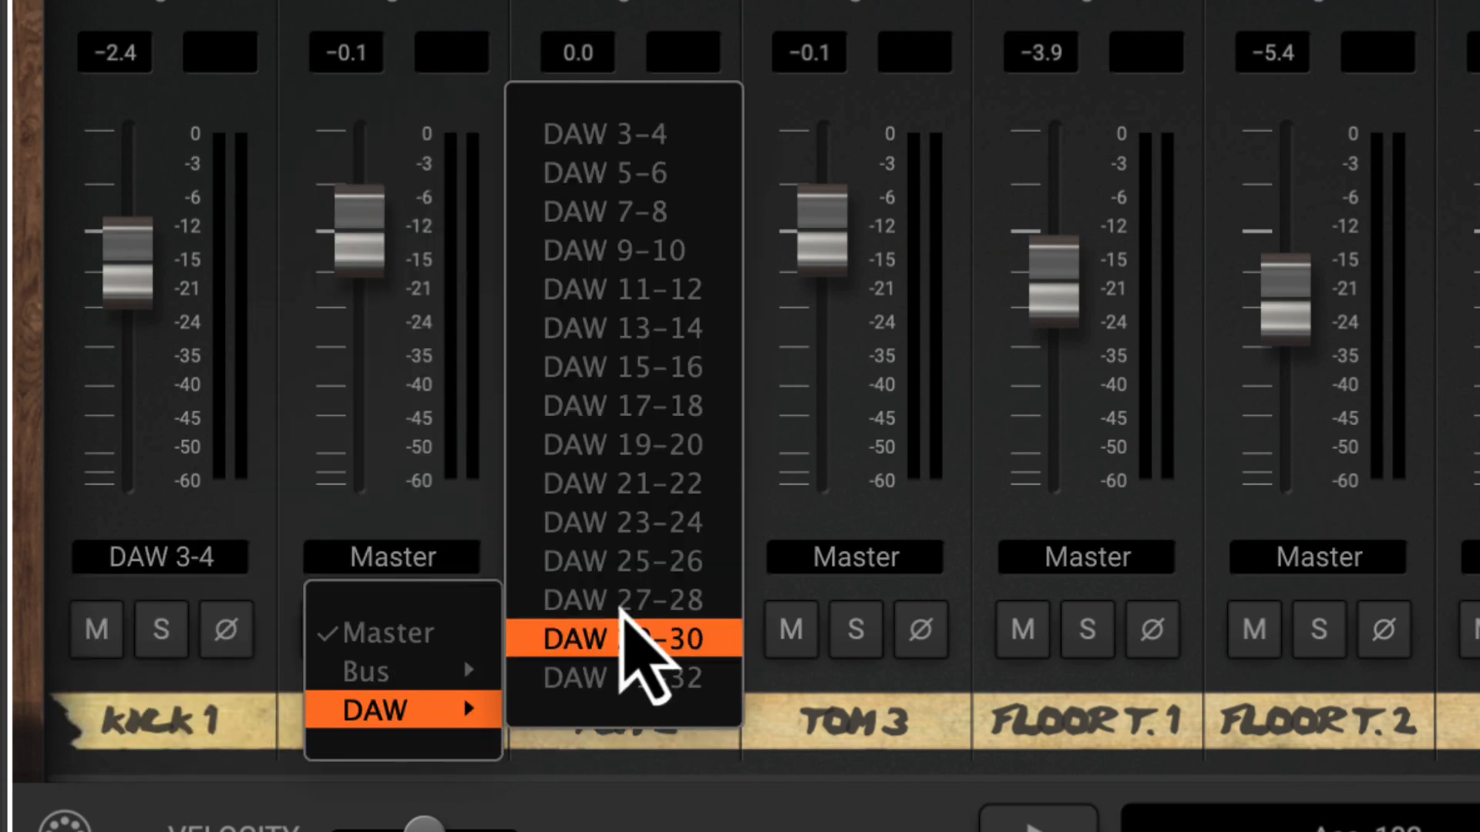
click(669, 165)
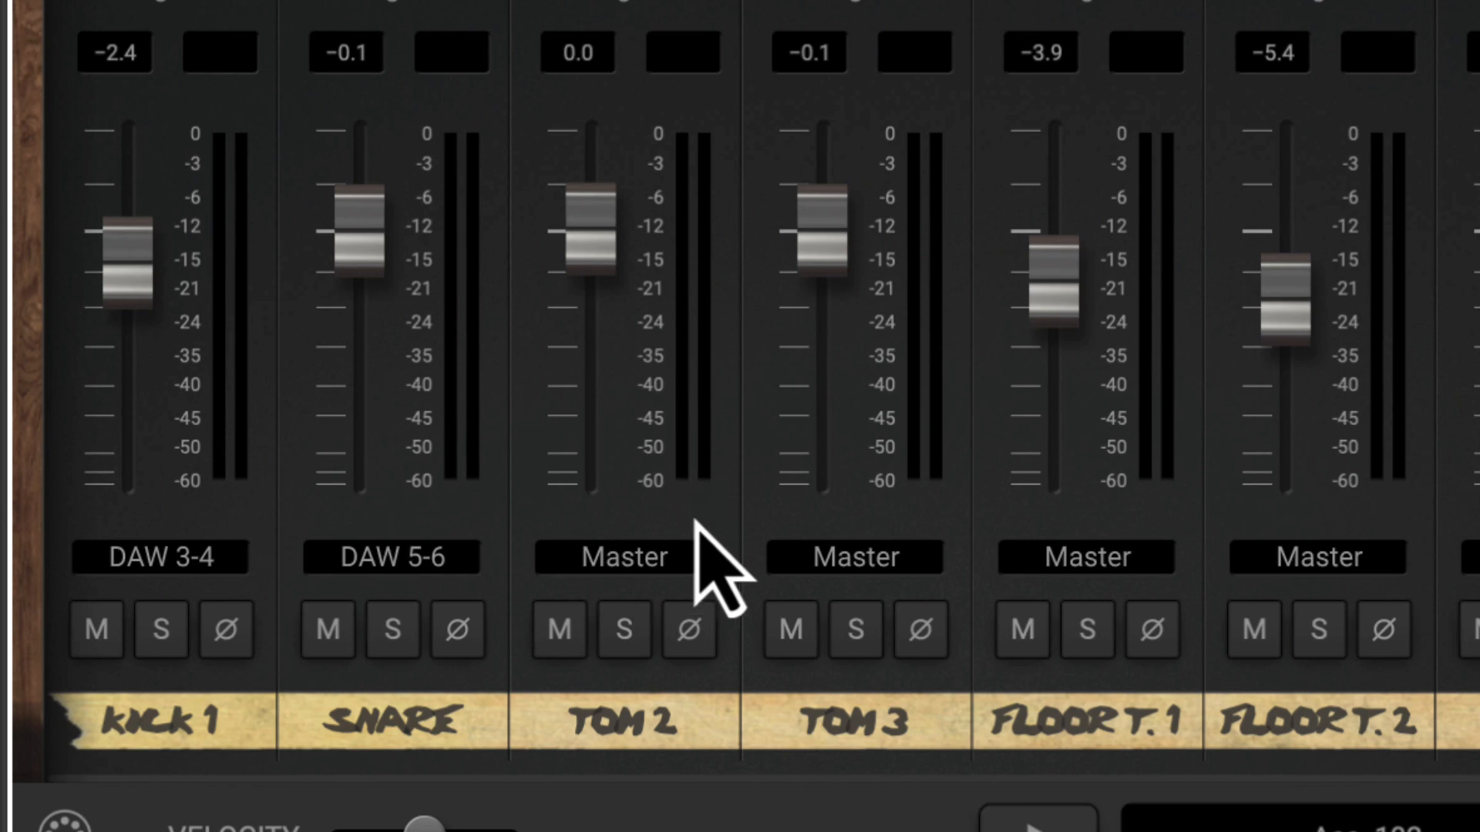
- Route the Tom 2, Tom 3, Floor T. 1 and Floor T. 2 channels all to output DAW 7-8
click(648, 559)
mouse_move(654, 703)
click(837, 211)
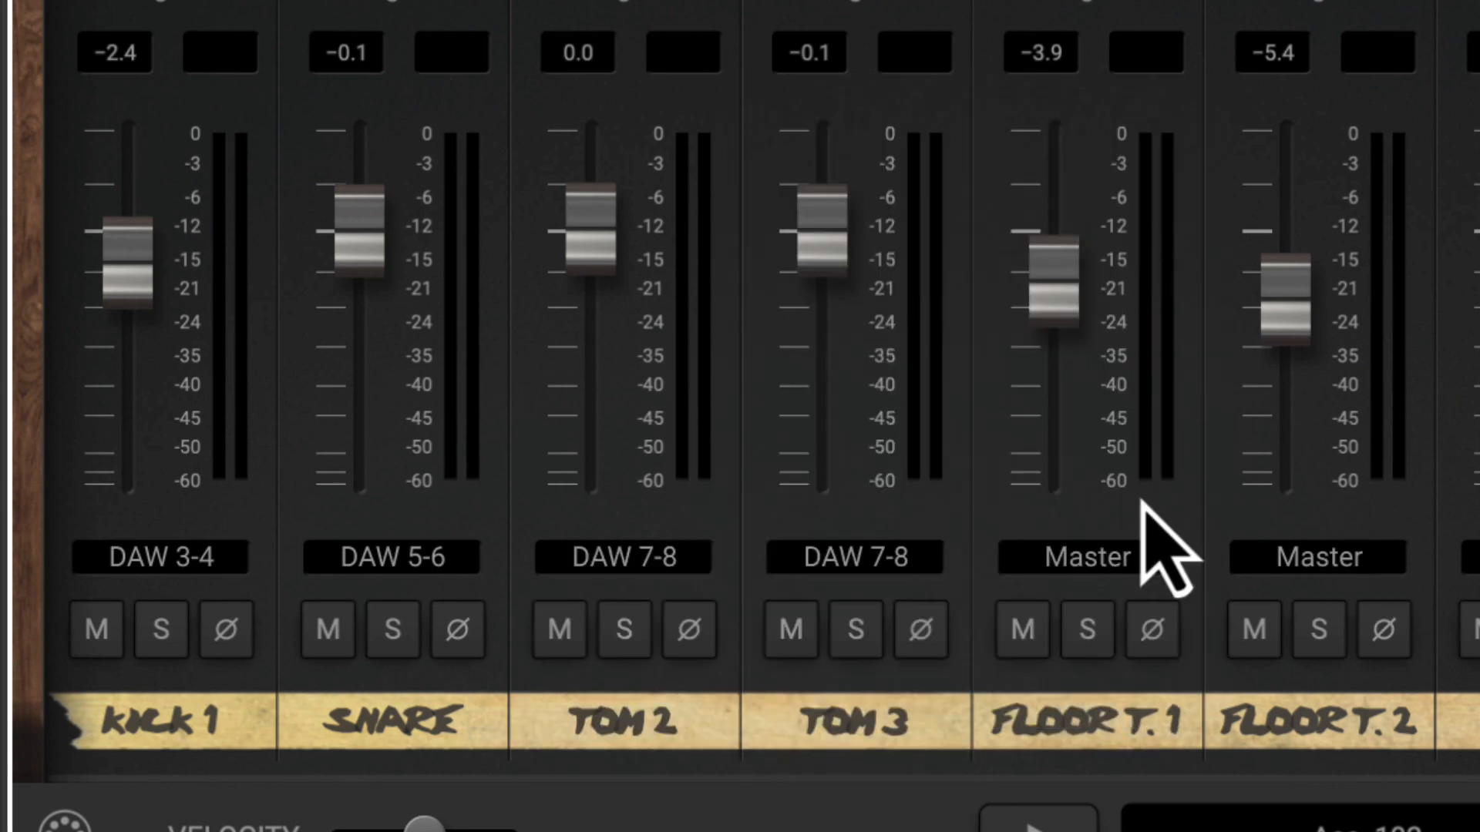
click(1088, 558)
click(1300, 212)
click(1321, 569)
click(1468, 212)
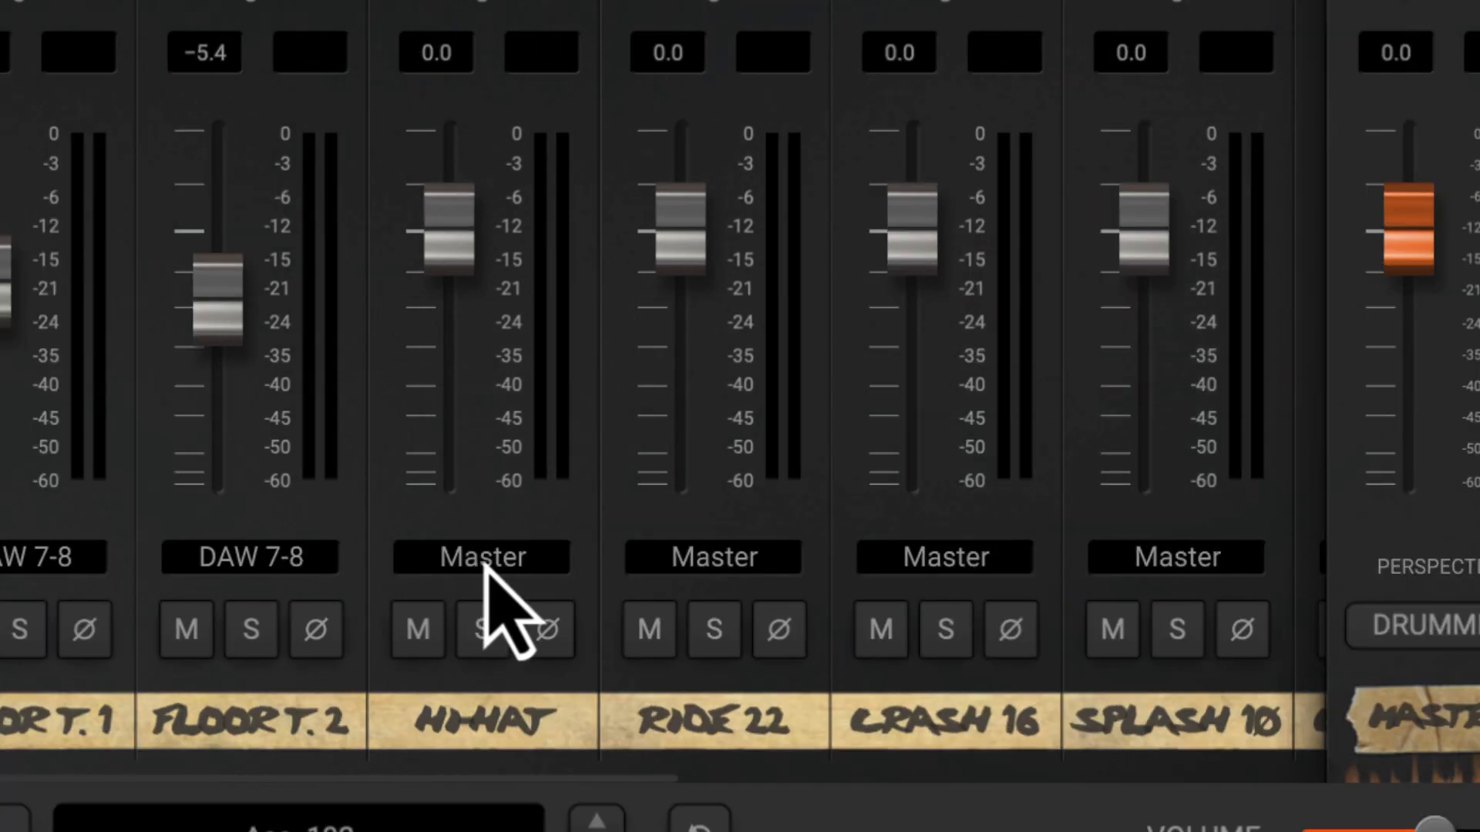
- Route the Hi-Hat channel in the drum plug-in's mixer to output DAW 9-10
click(531, 563)
mouse_move(462, 708)
click(640, 251)
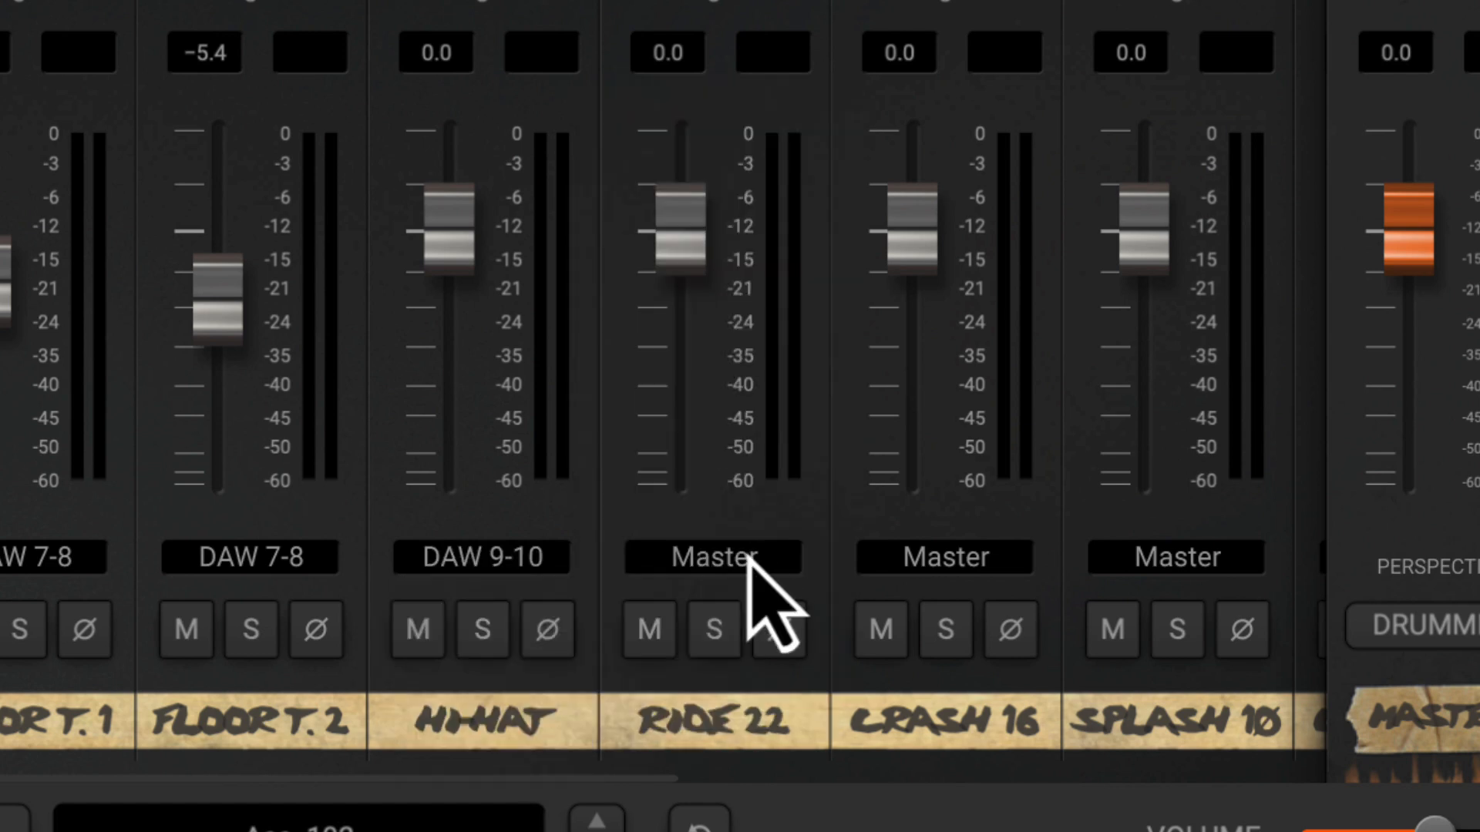
- Route the cymbal channels Ride 22, Crash 16, Splash 10 and Crash 18 all to output DAW 11-12
click(750, 557)
mouse_move(694, 709)
click(940, 289)
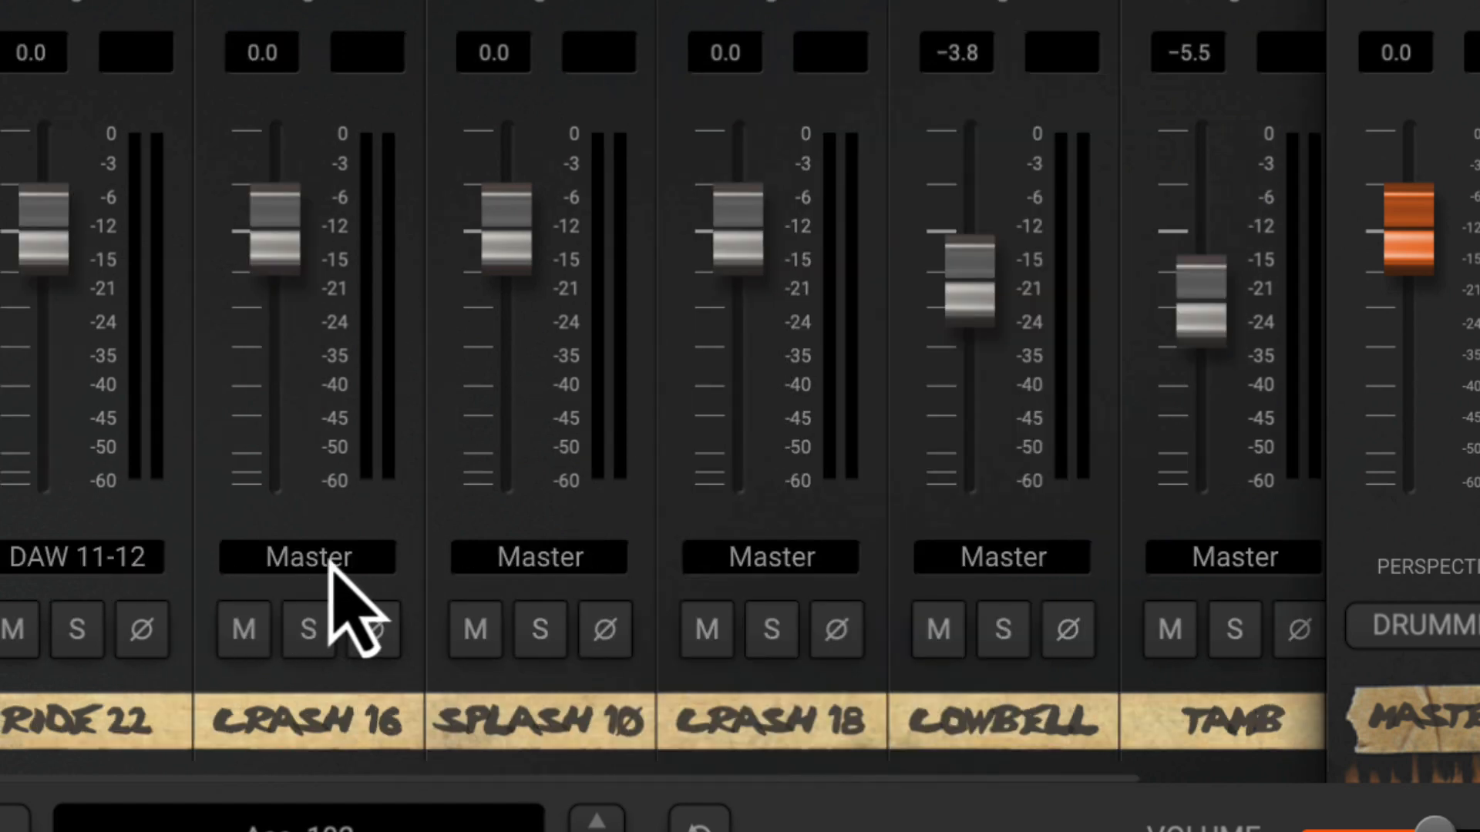
click(330, 561)
mouse_move(339, 697)
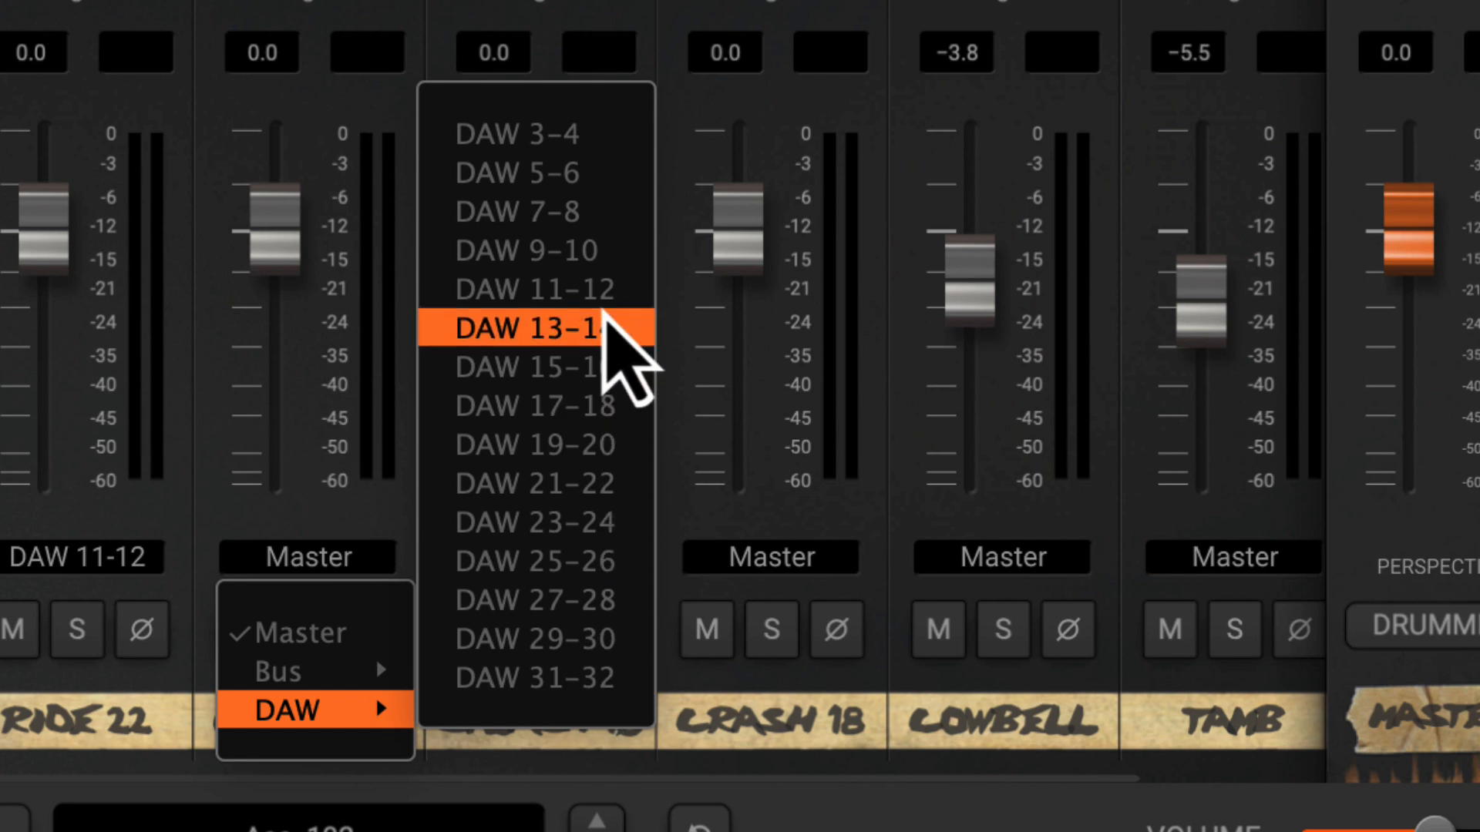
click(605, 297)
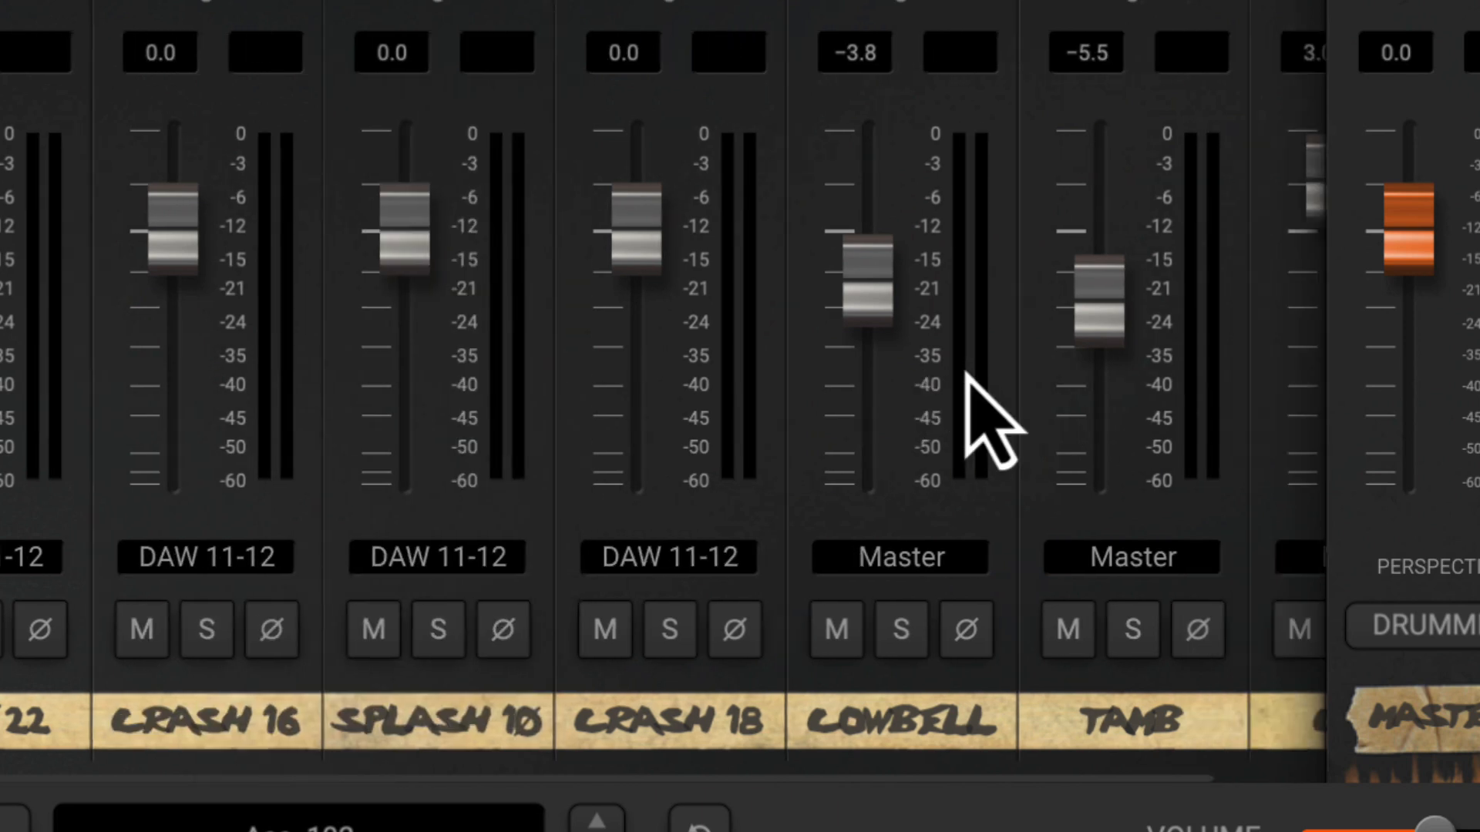
- Route the OH channel in the drum plug-in's mixer to output DAW 13-14 and the Room channel to DAW 15-16
scroll(982, 424, right, 4)
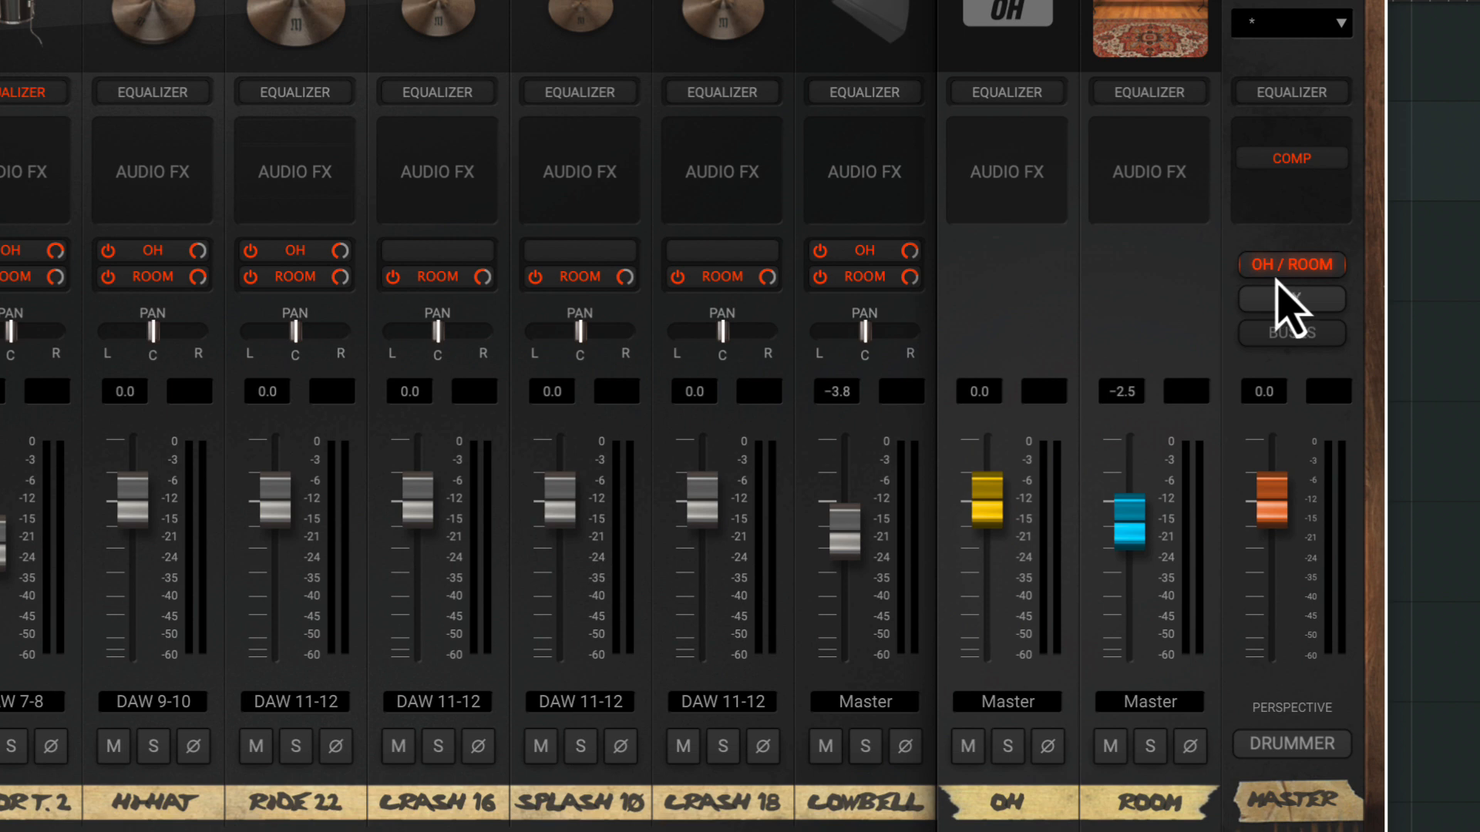
click(998, 705)
mouse_move(1010, 769)
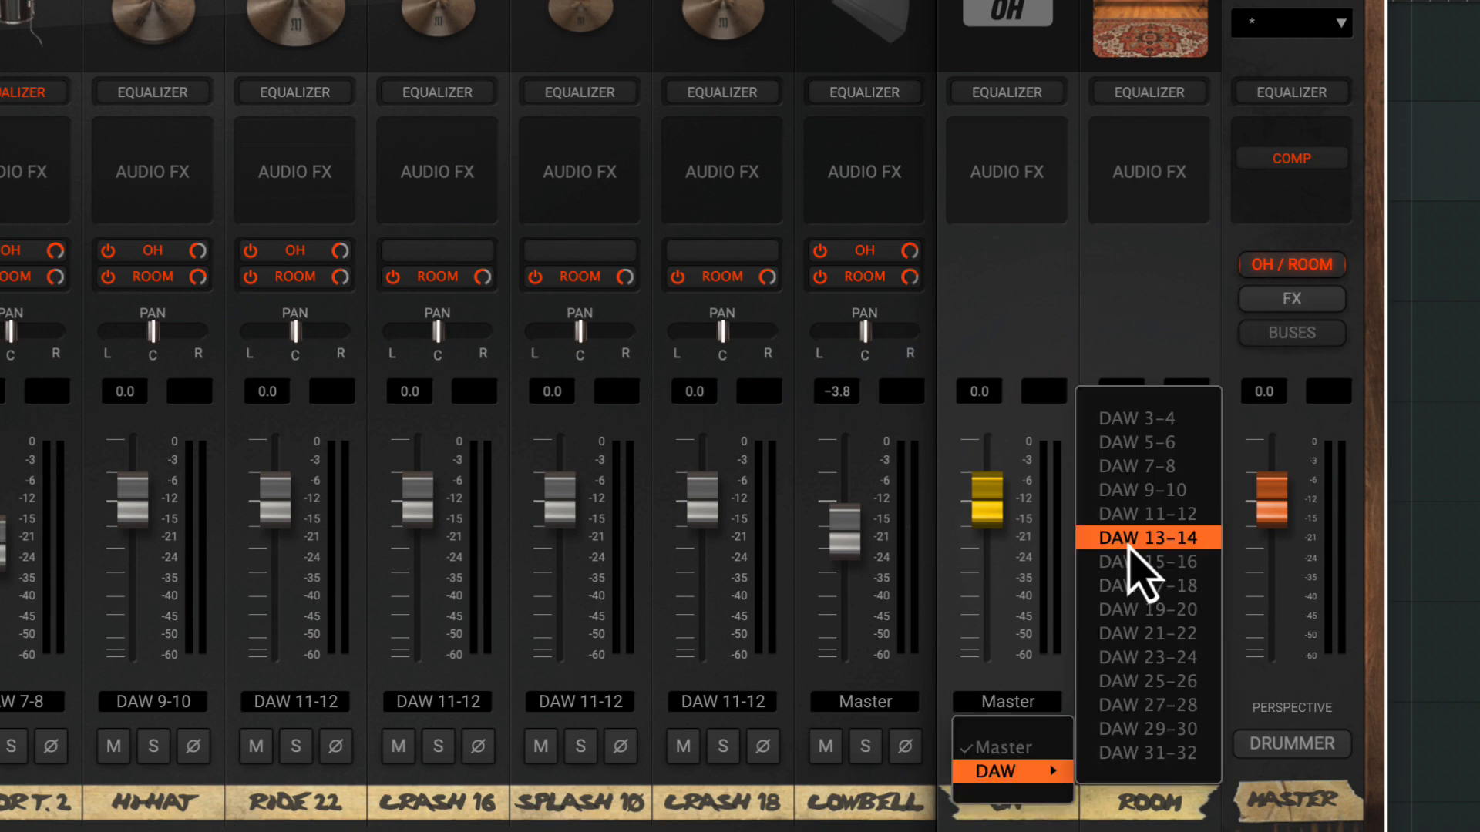
click(1130, 539)
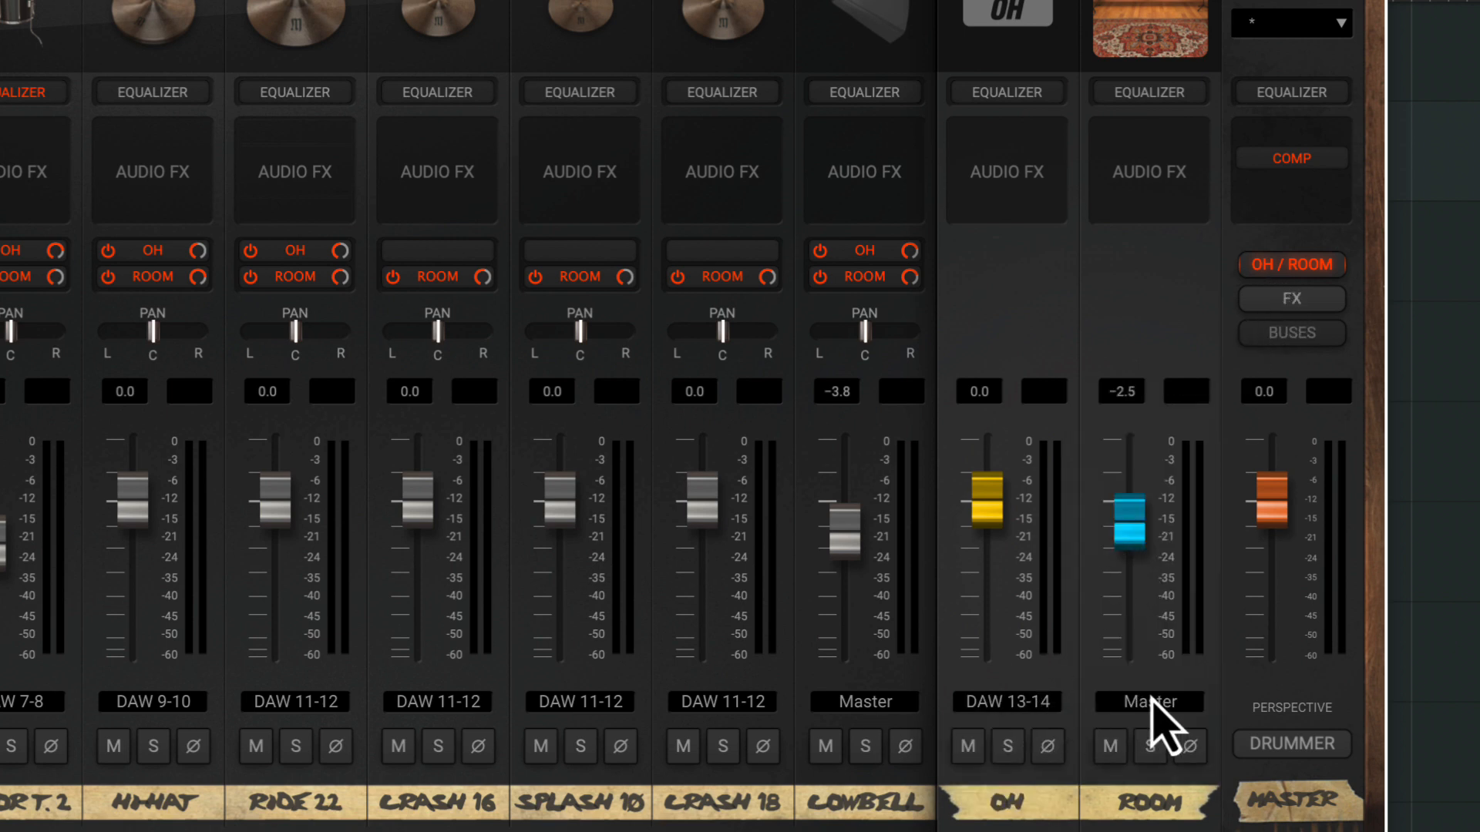
click(1162, 702)
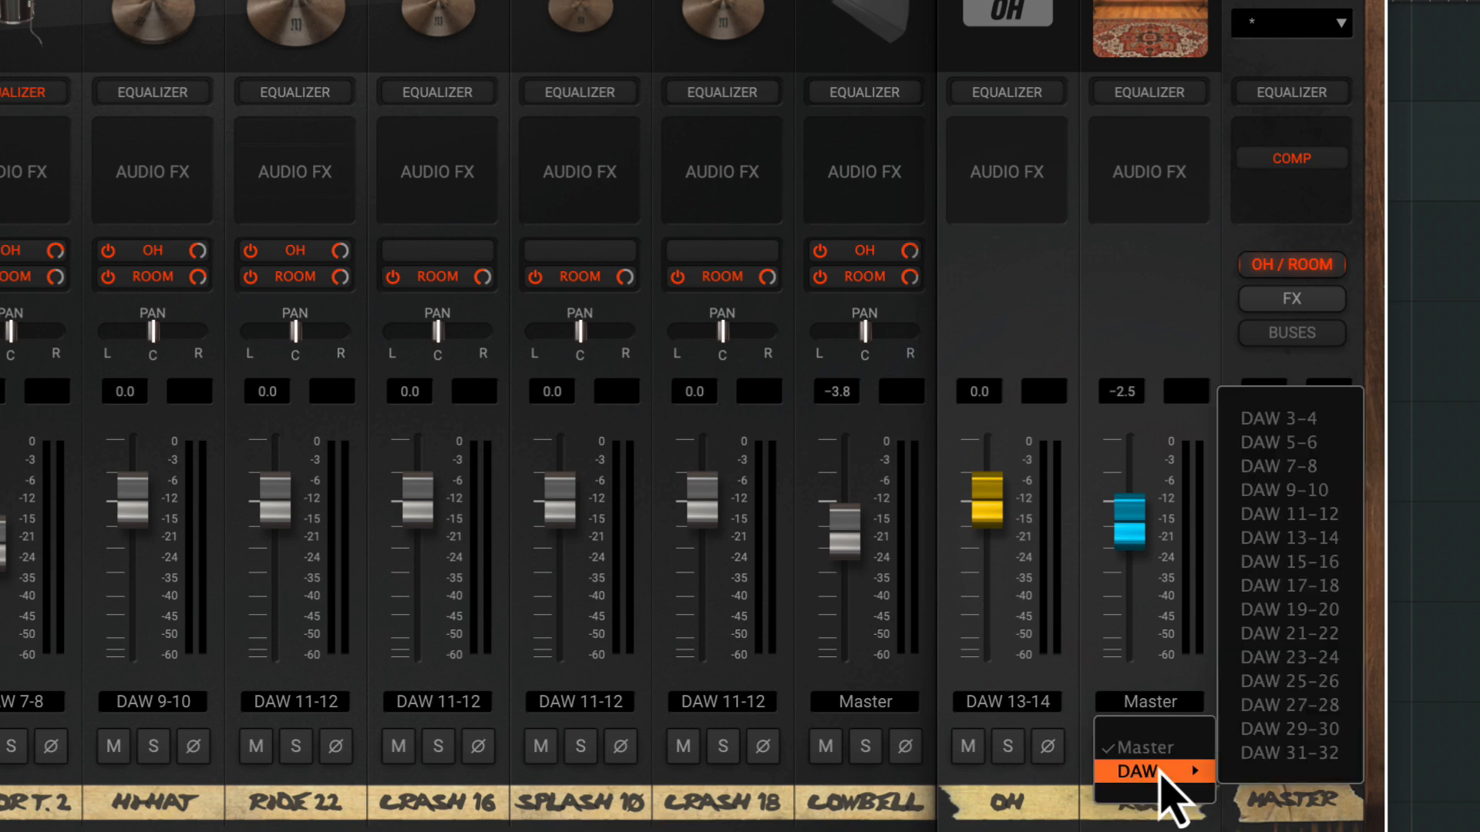
mouse_move(1208, 774)
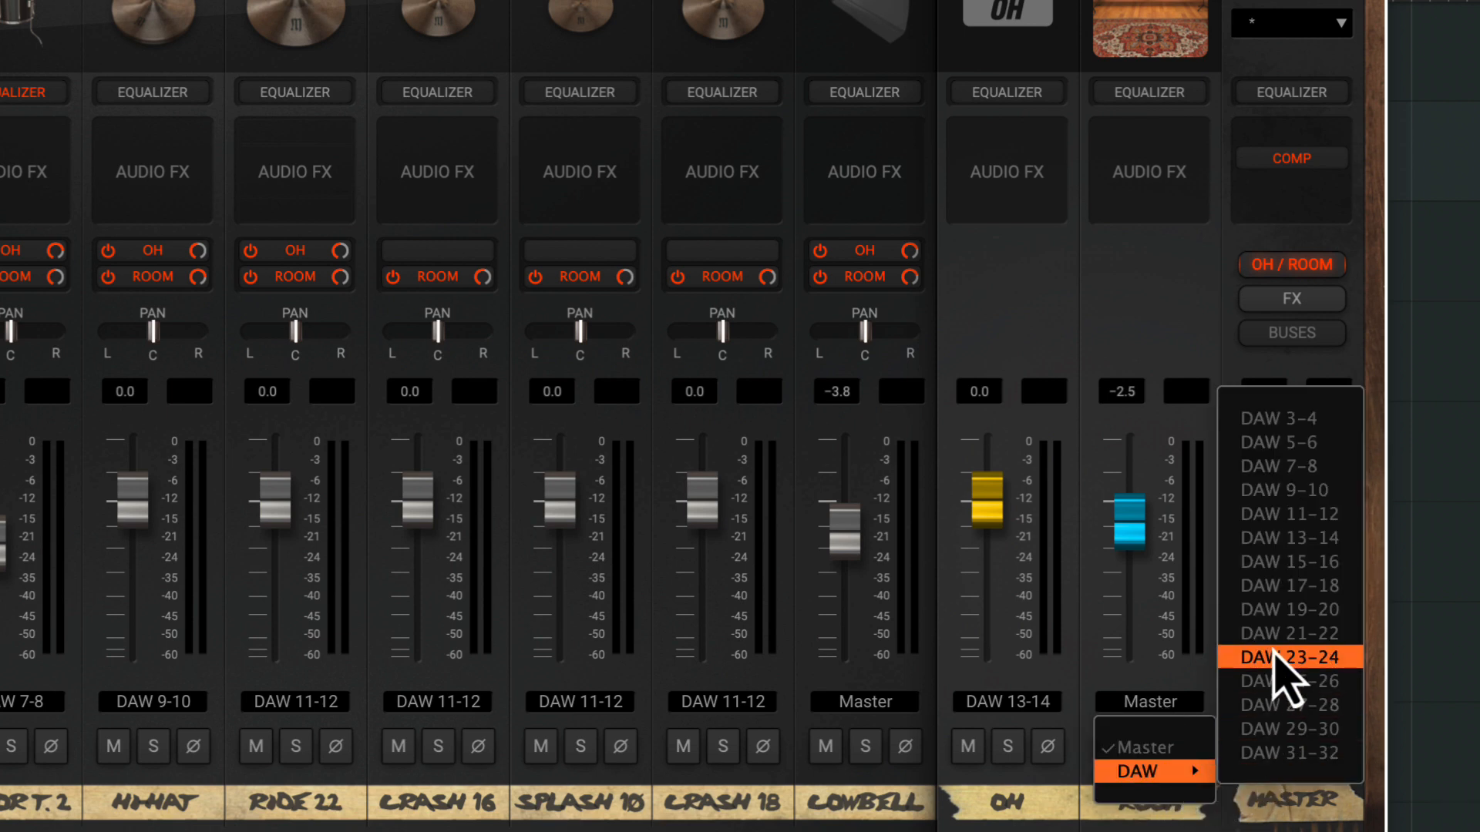
click(1272, 573)
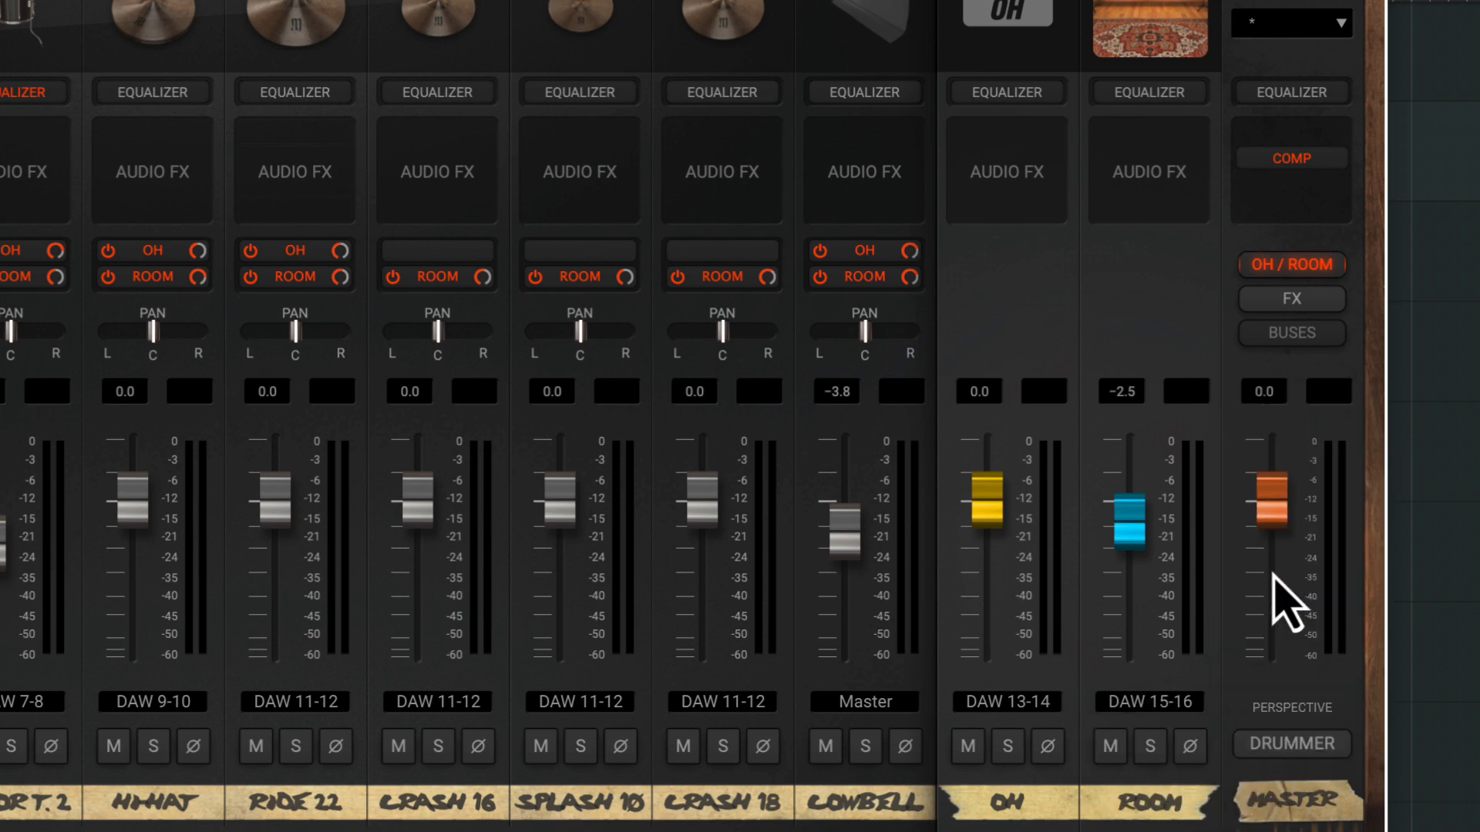
- View the FX and bus channels in the drum plug-in's mixer, and return to the OH / Room channels
click(1296, 307)
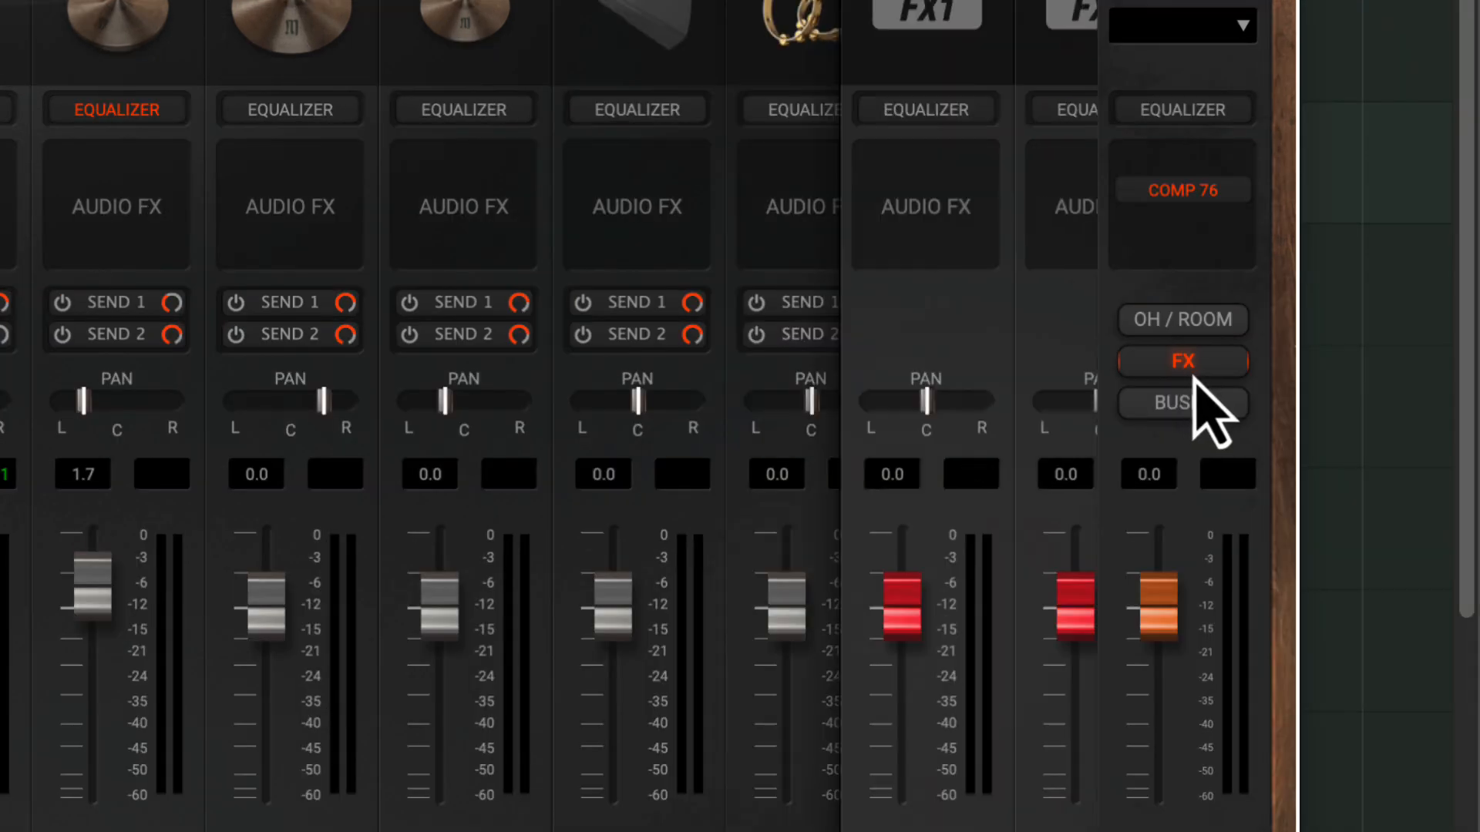
click(1224, 405)
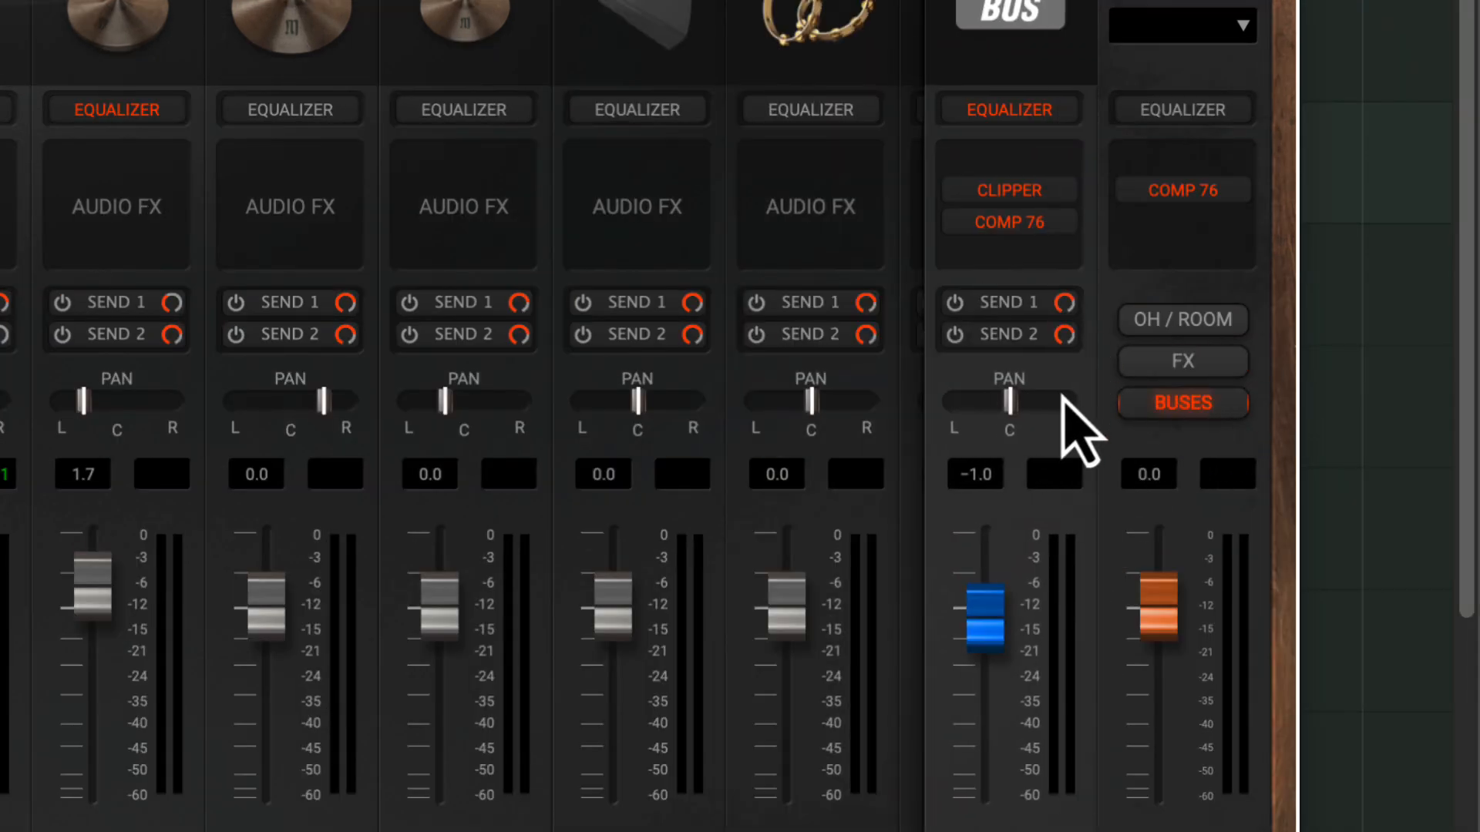
click(1183, 319)
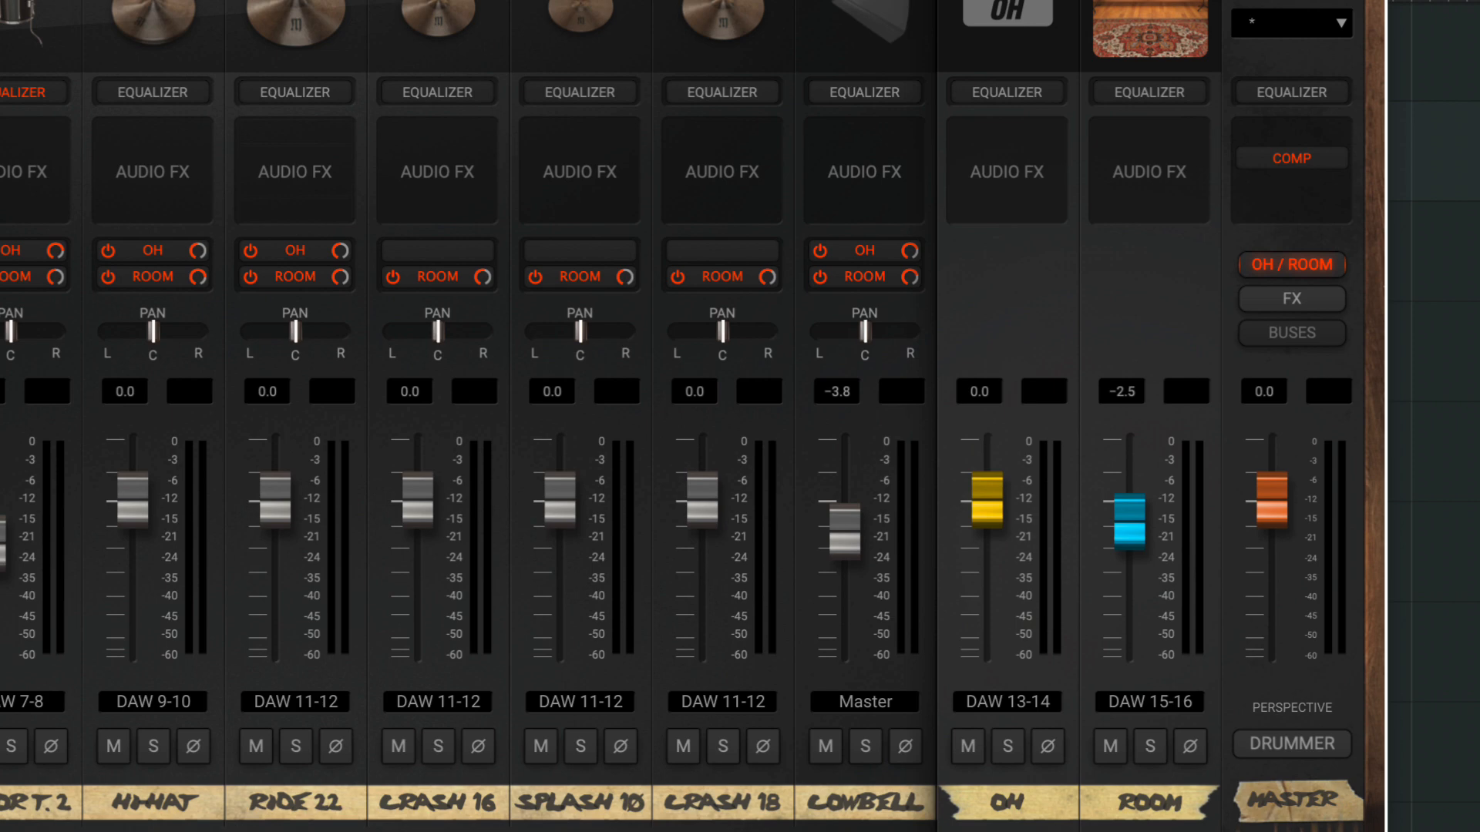
- Play the groove, check the aux meters in the main mixer, and briefly solo Aux 1 to hear it alone
key(space)
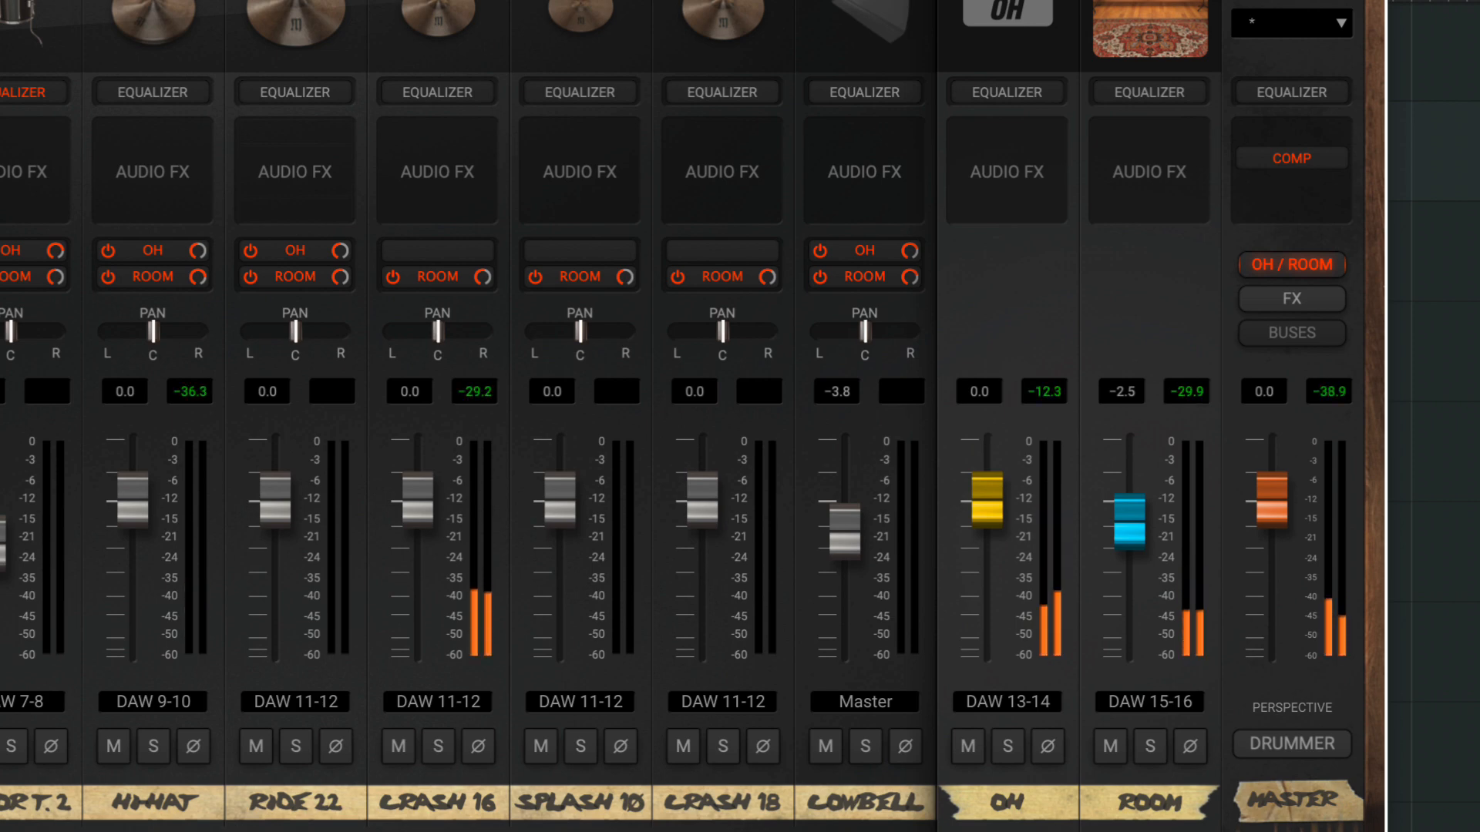
key(x)
key(v)
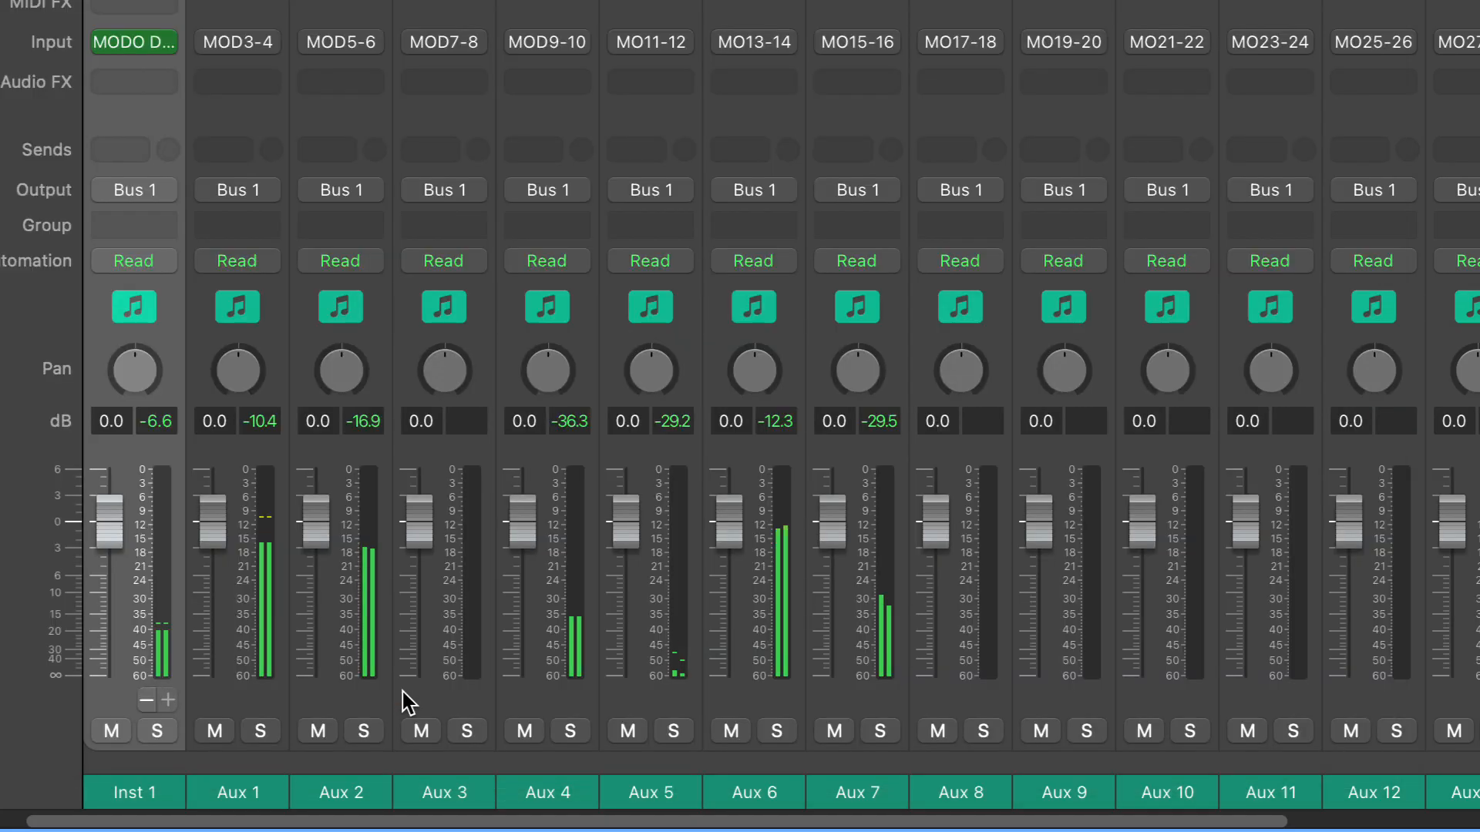
scroll(500, 611, down, 1)
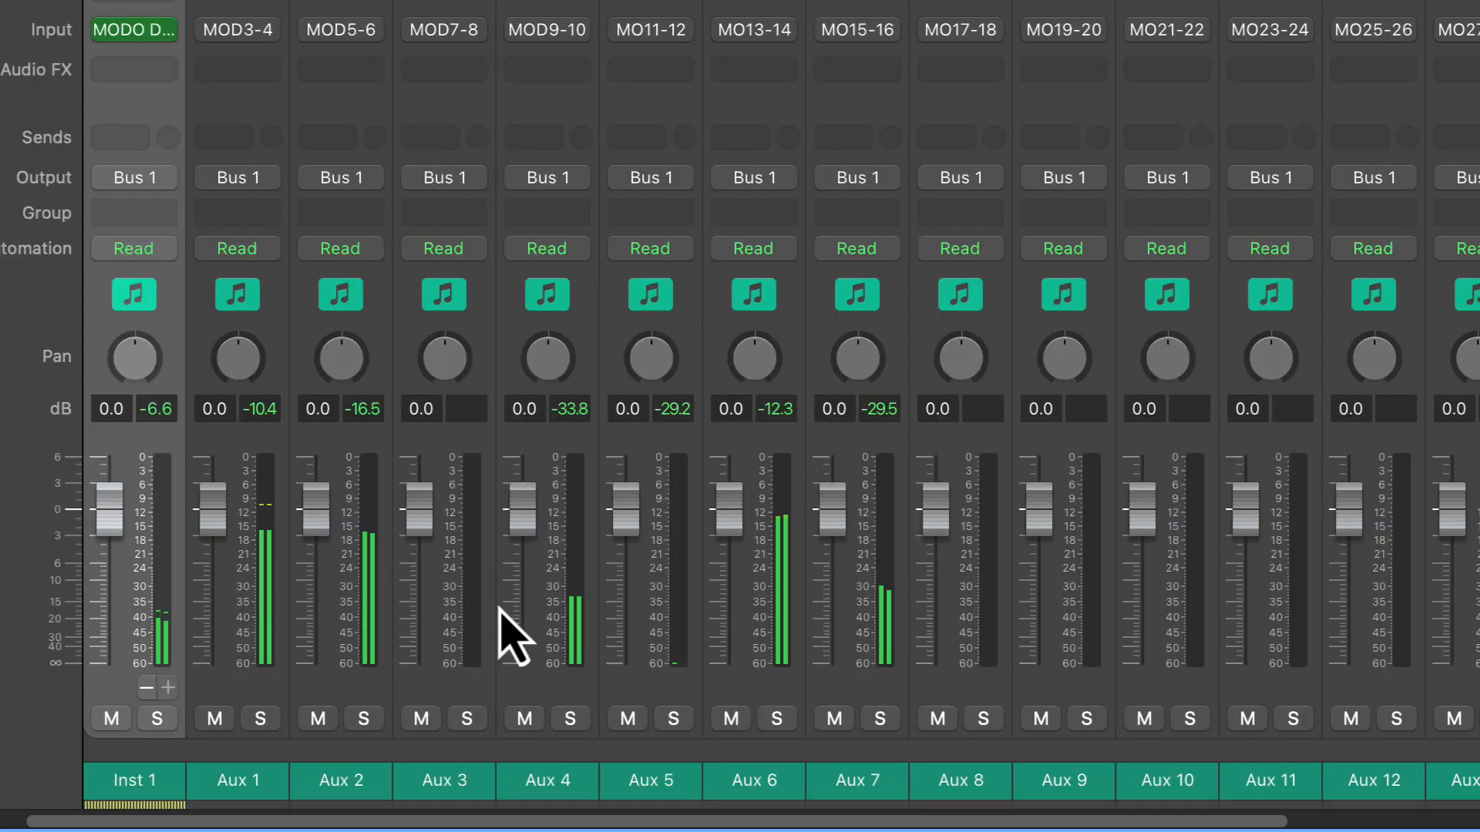
click(260, 719)
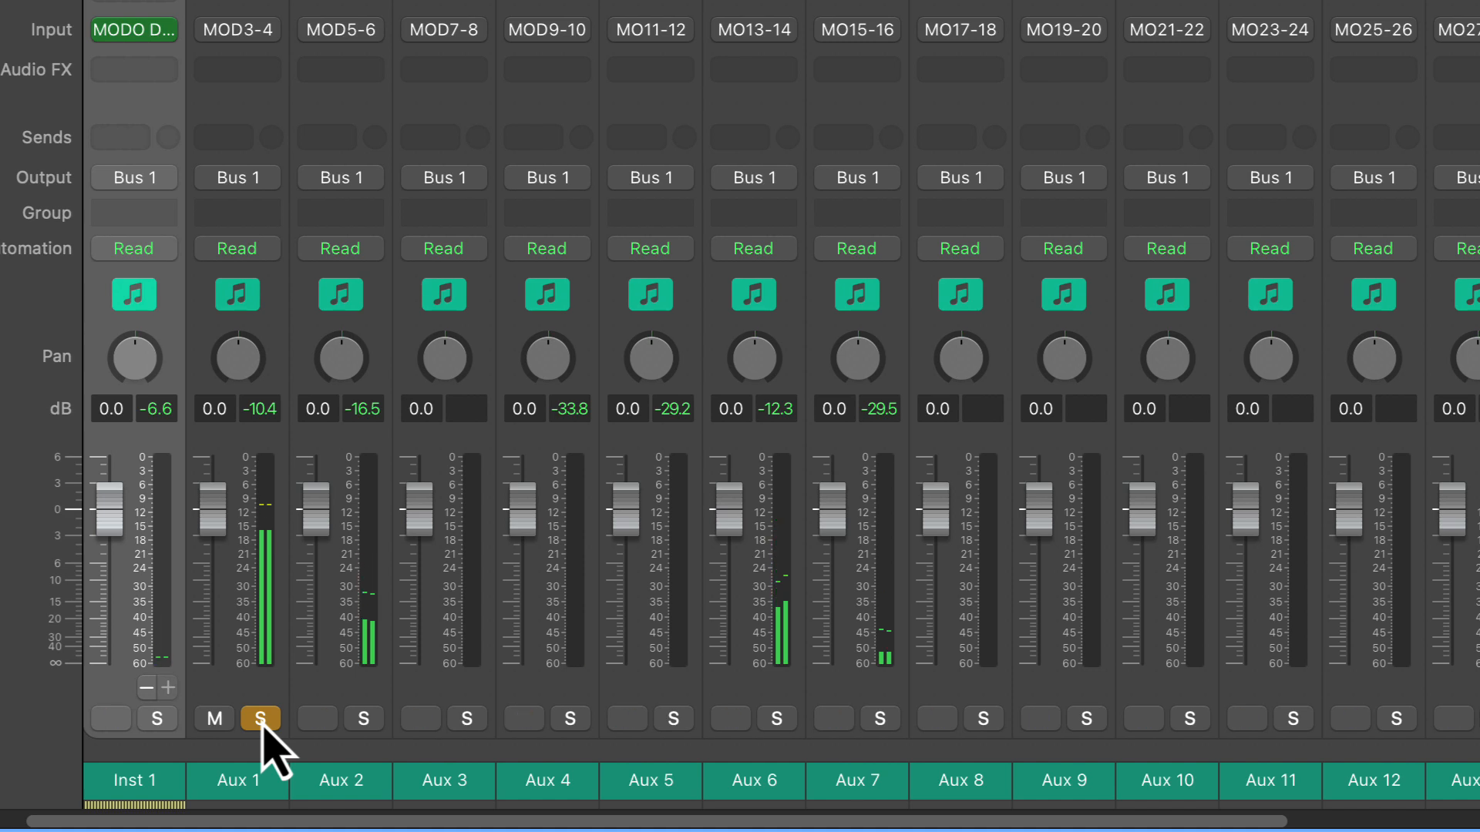
click(260, 719)
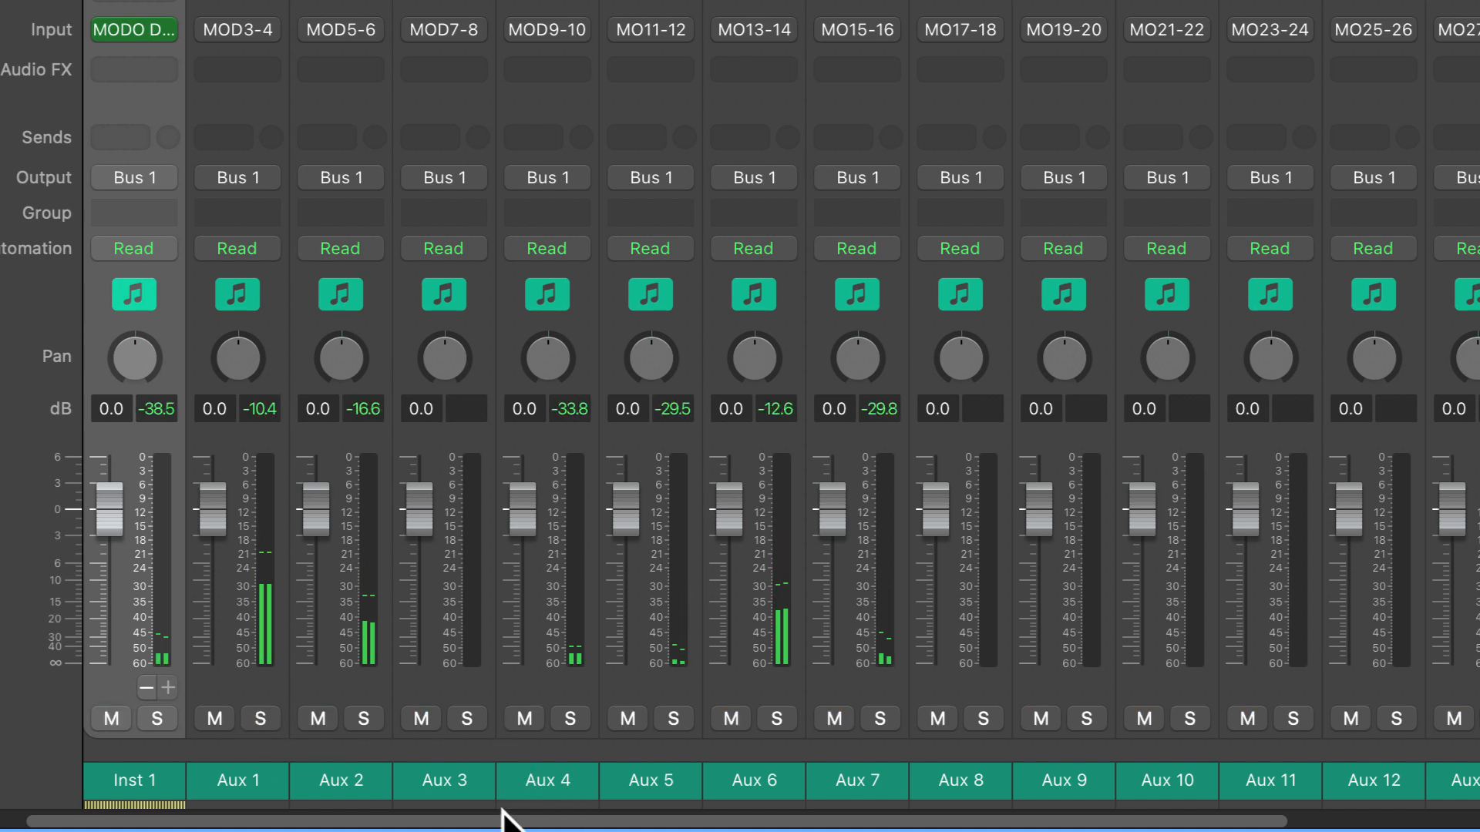
- Adjust the gain of the 1040 Hz band in Aux 2's Channel EQ, and close the EQ
drag(502, 820, 829, 823)
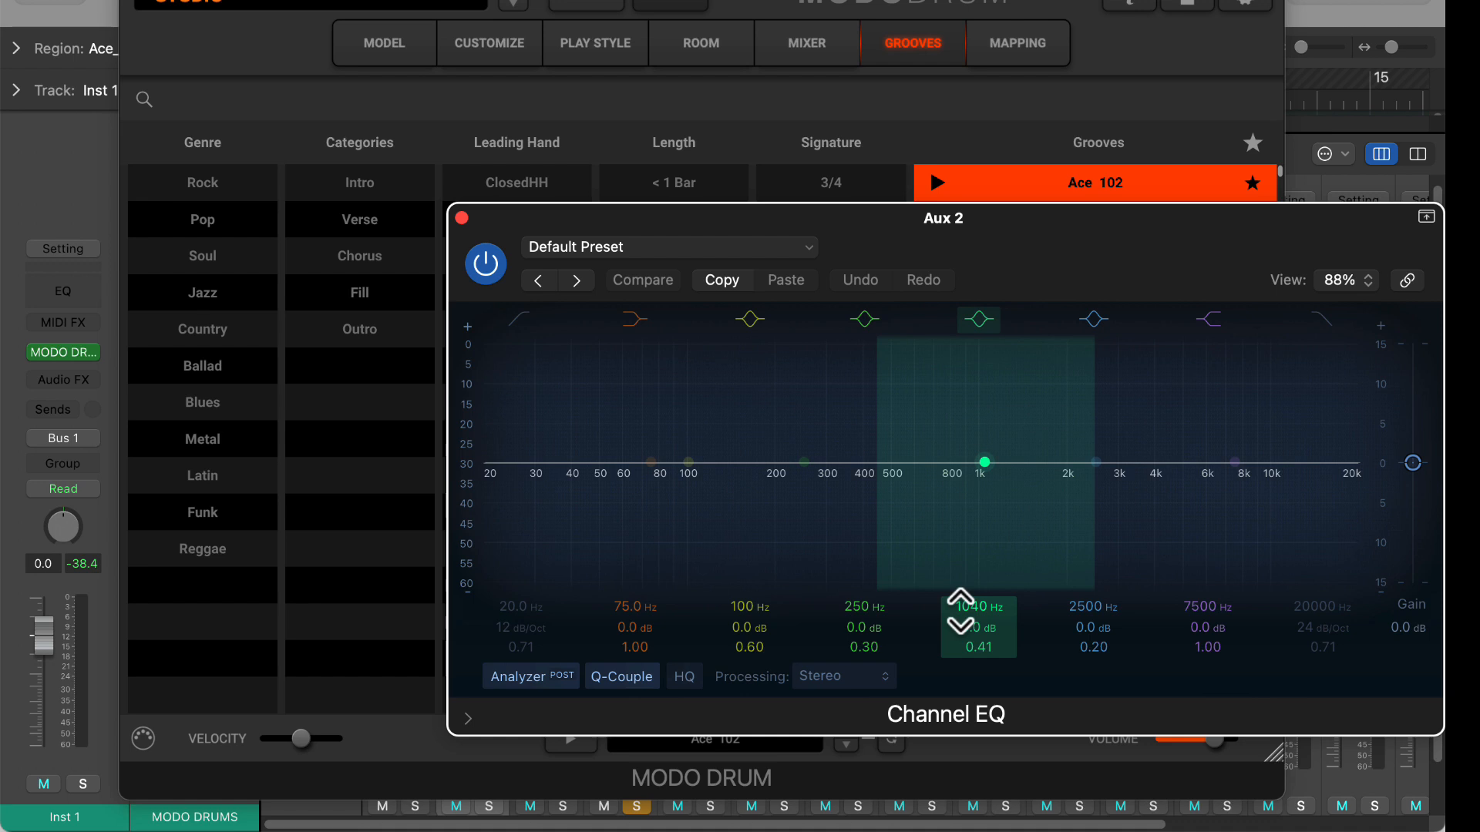
drag(960, 612, 961, 647)
click(461, 218)
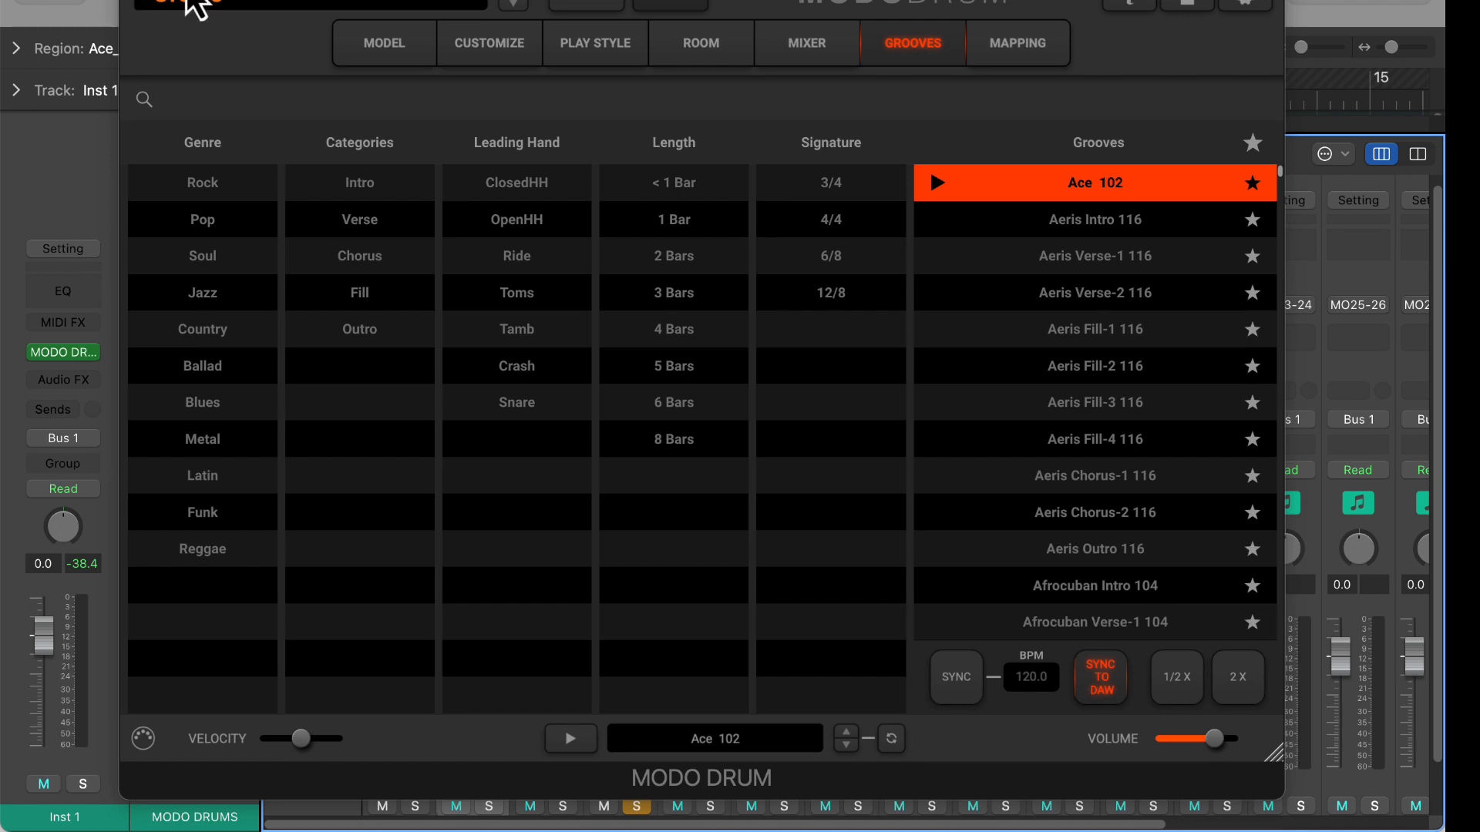
- View the drum plug-in's kit models and the mixer channels from Kick 1 onward
click(378, 43)
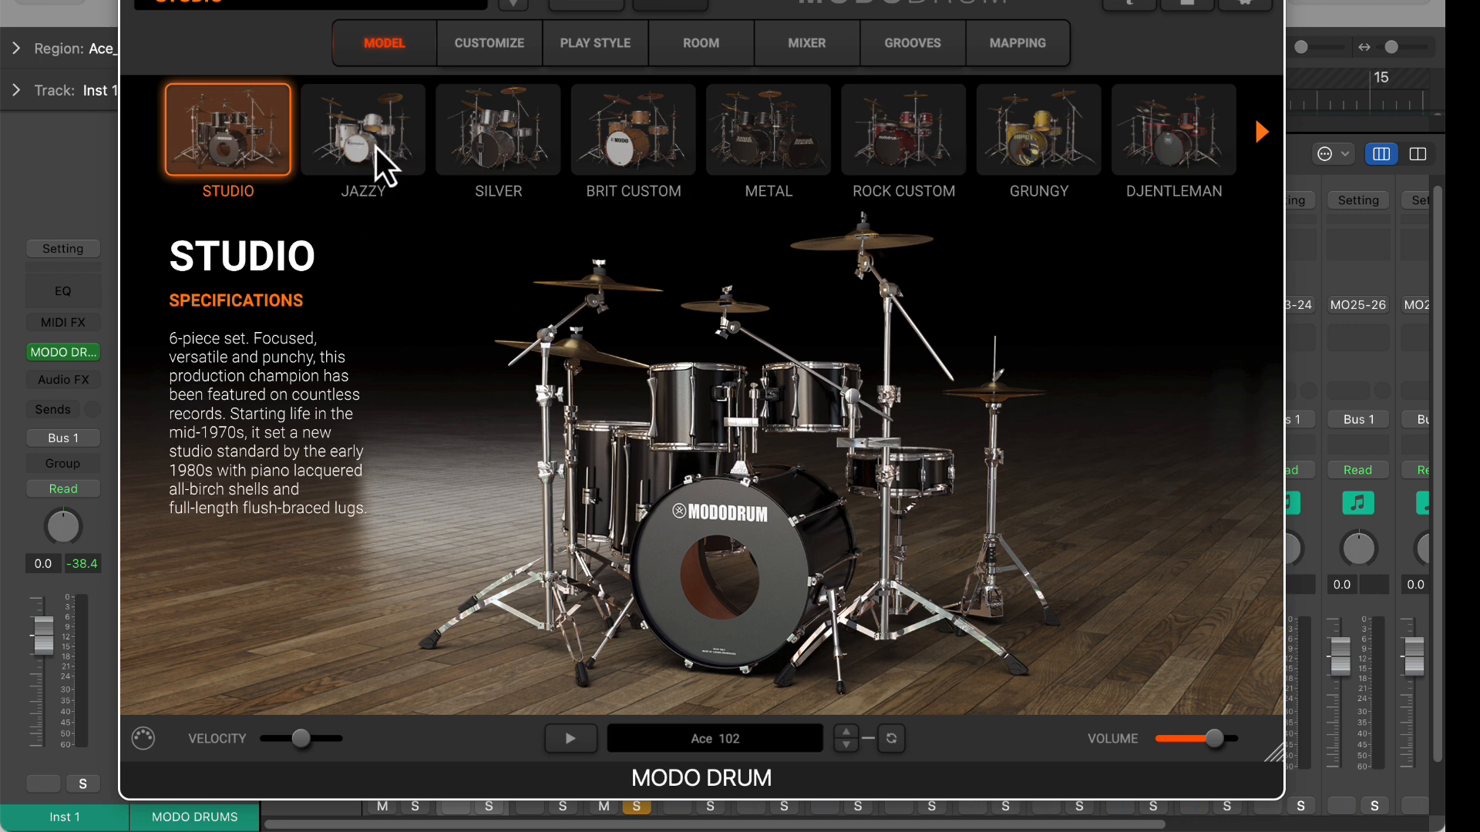
click(787, 56)
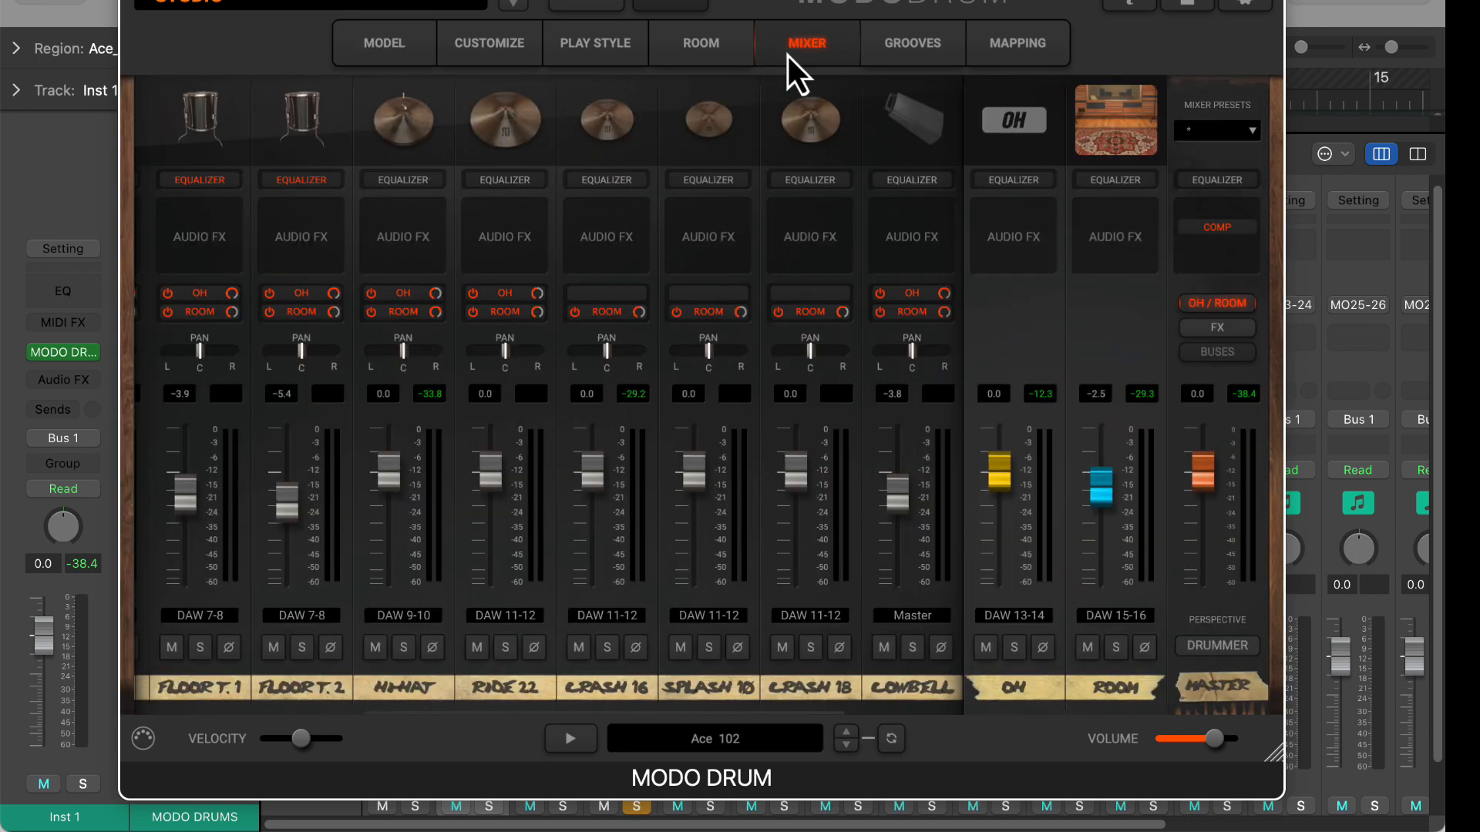
scroll(389, 135, left, 5)
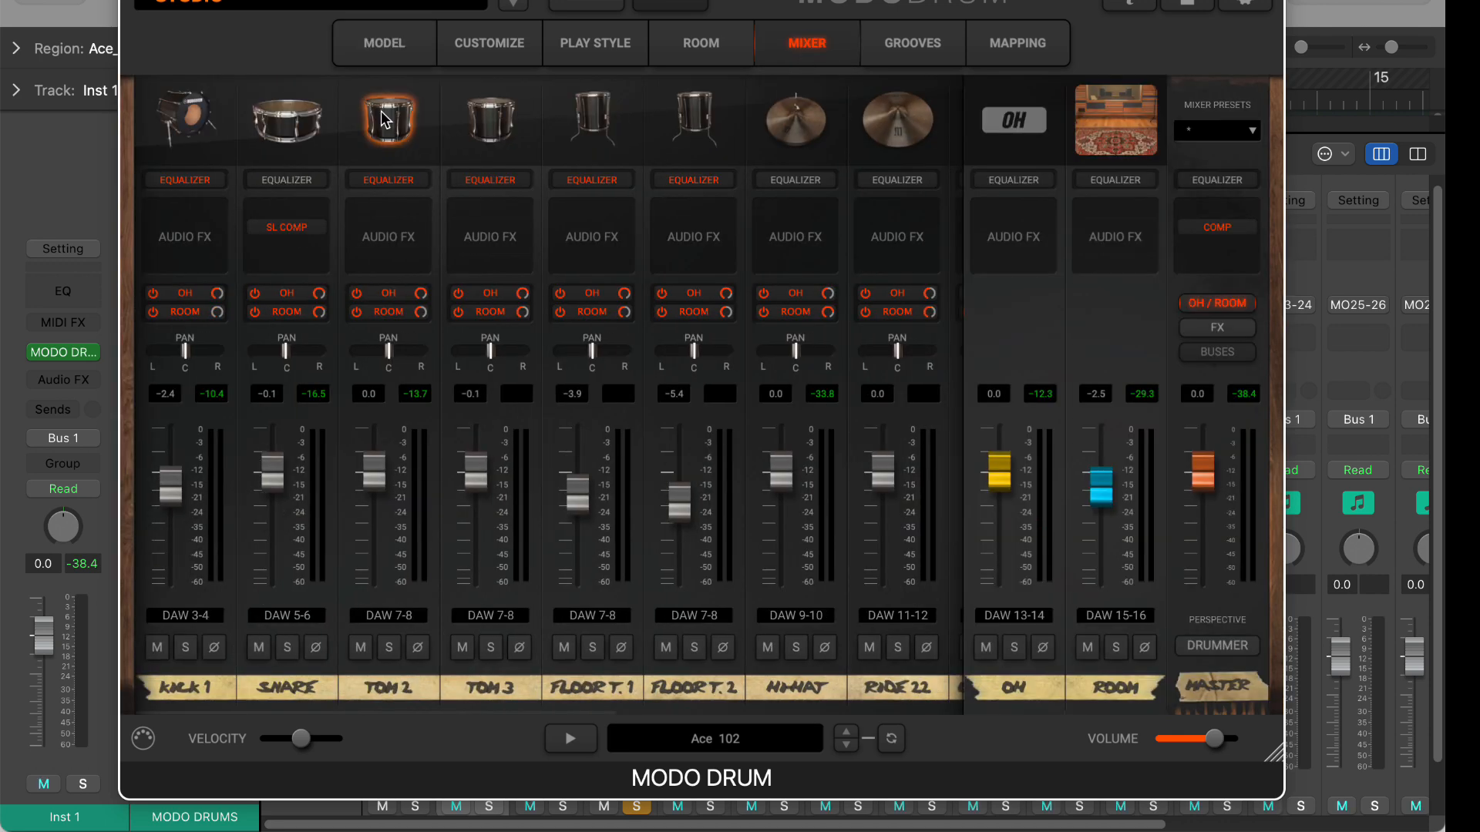
- Customize the kit by swapping the rack tom nearest the hi-hat for the Silver model
click(393, 43)
click(511, 45)
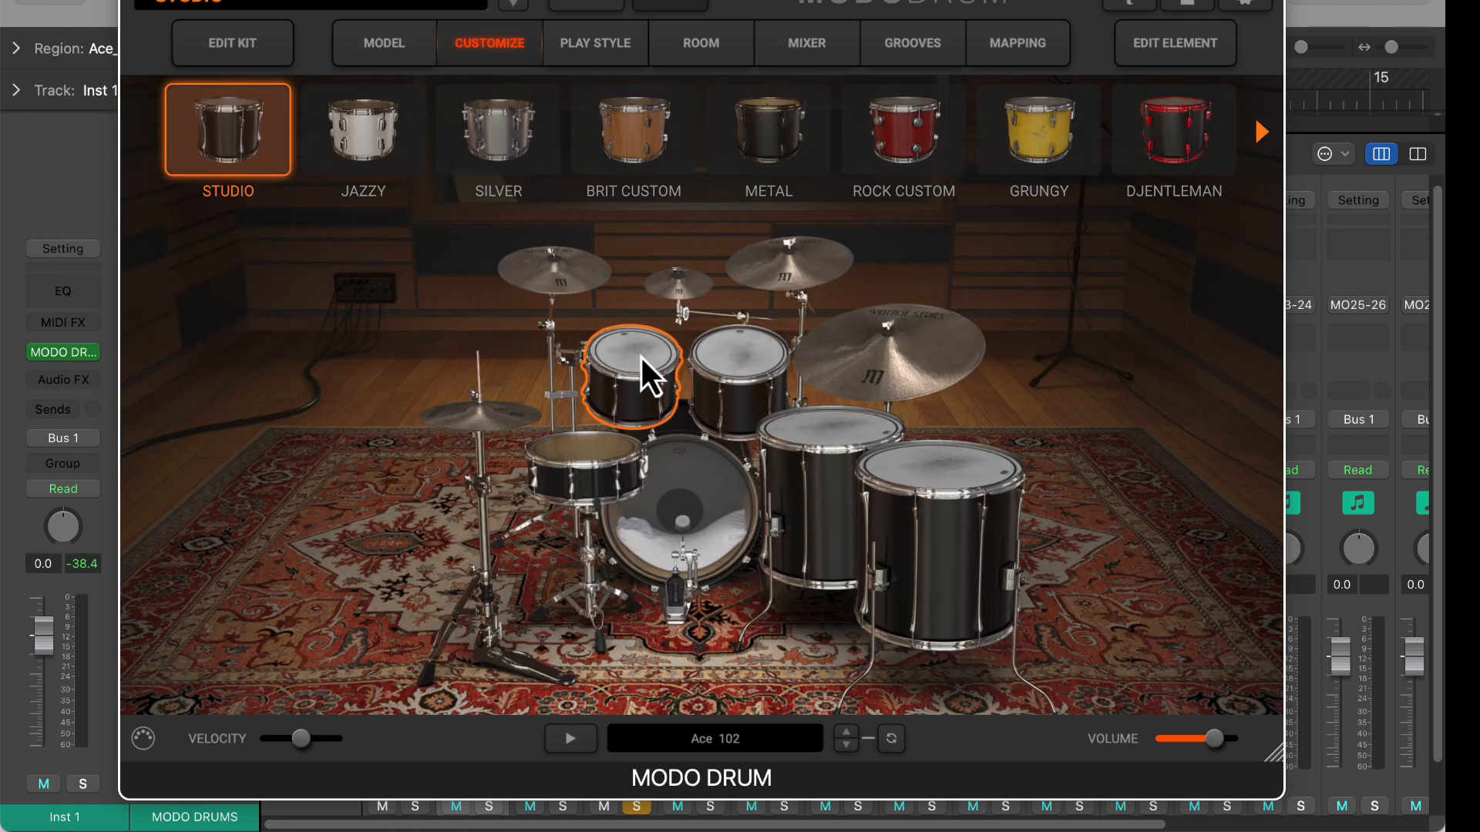
click(524, 165)
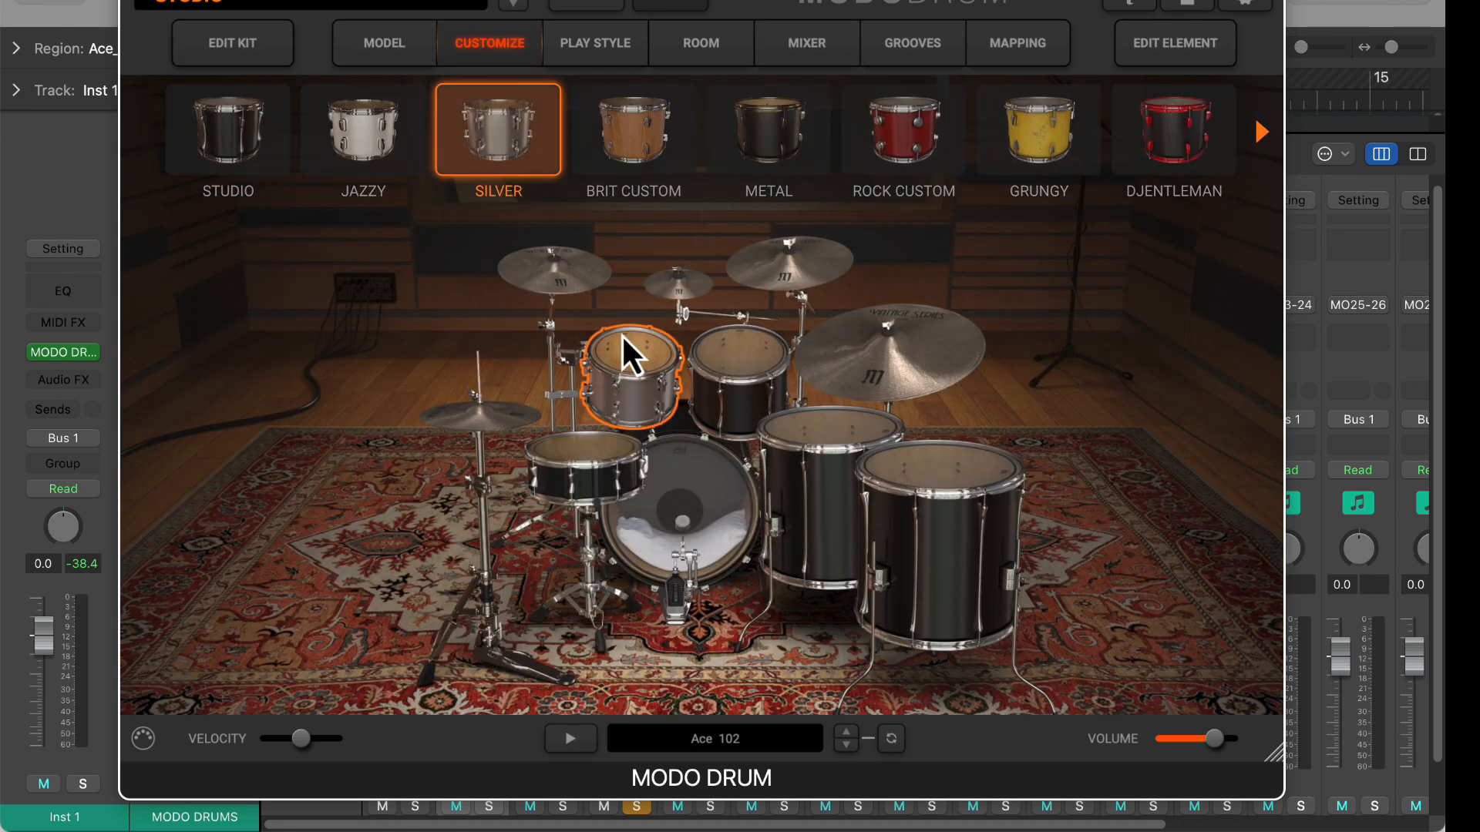
- Examine the snare's play style settings and the available rooms, and return to the kit models
click(612, 456)
click(595, 46)
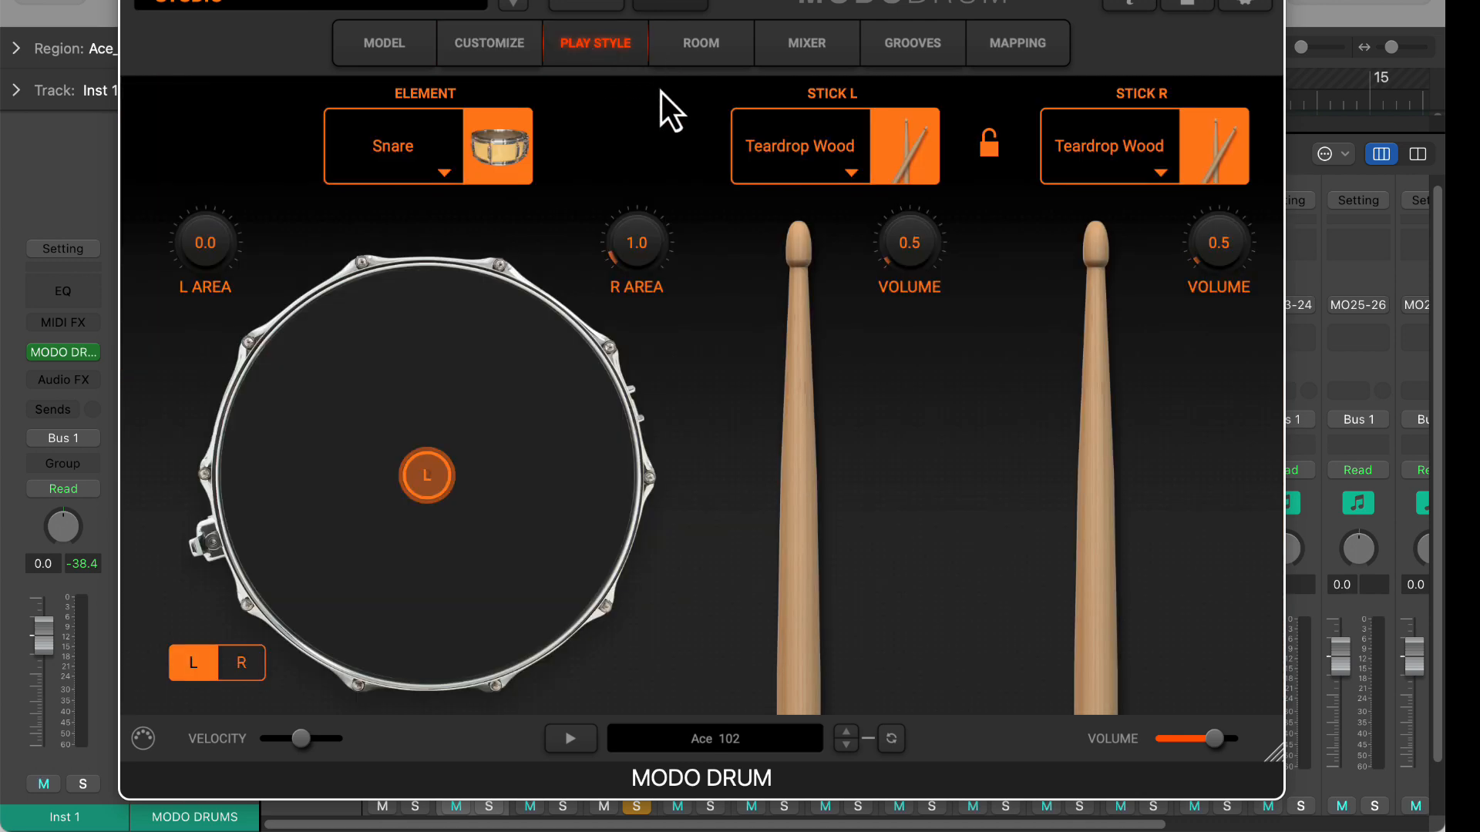
click(706, 51)
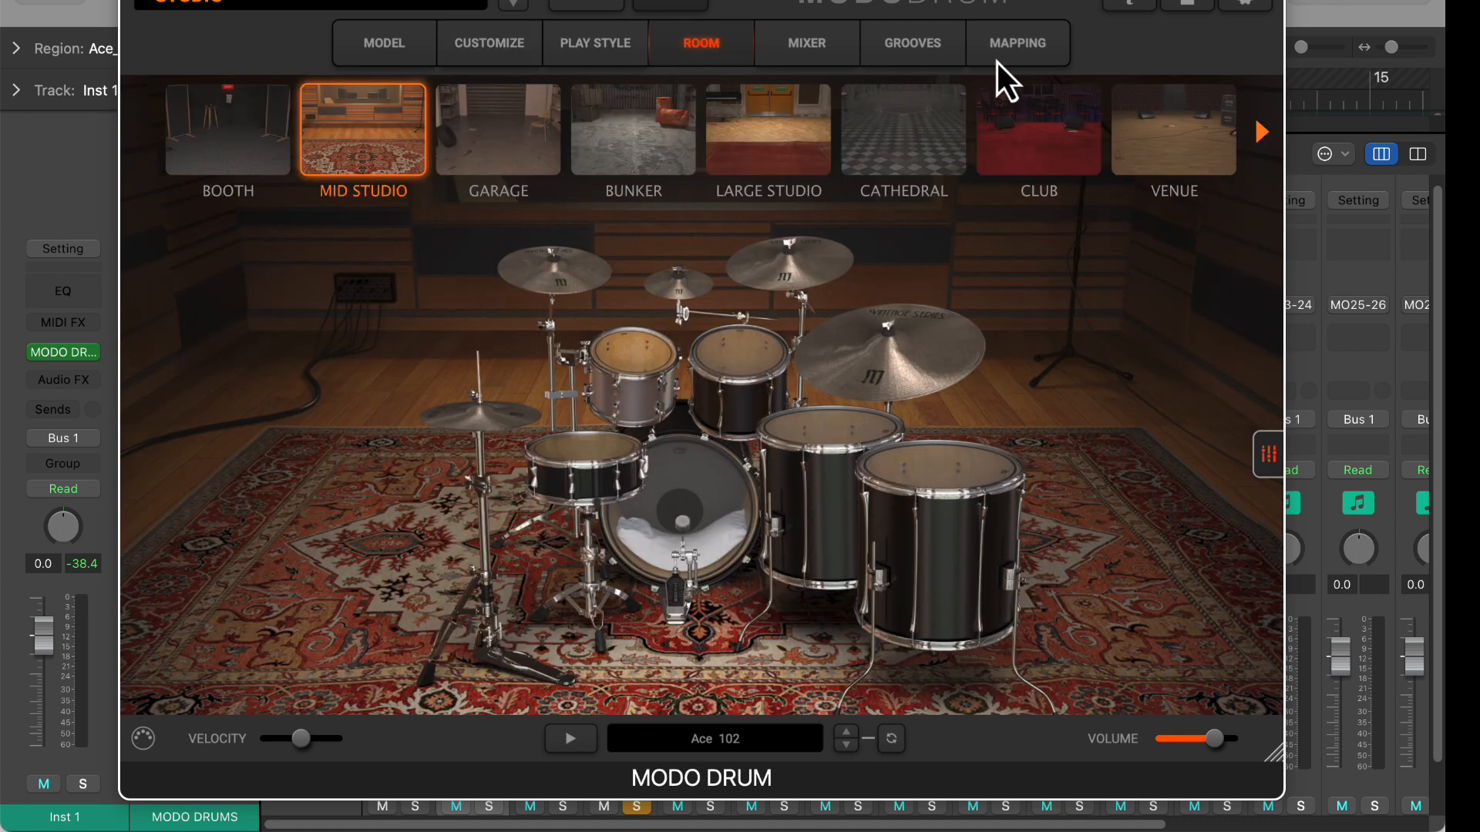
click(402, 49)
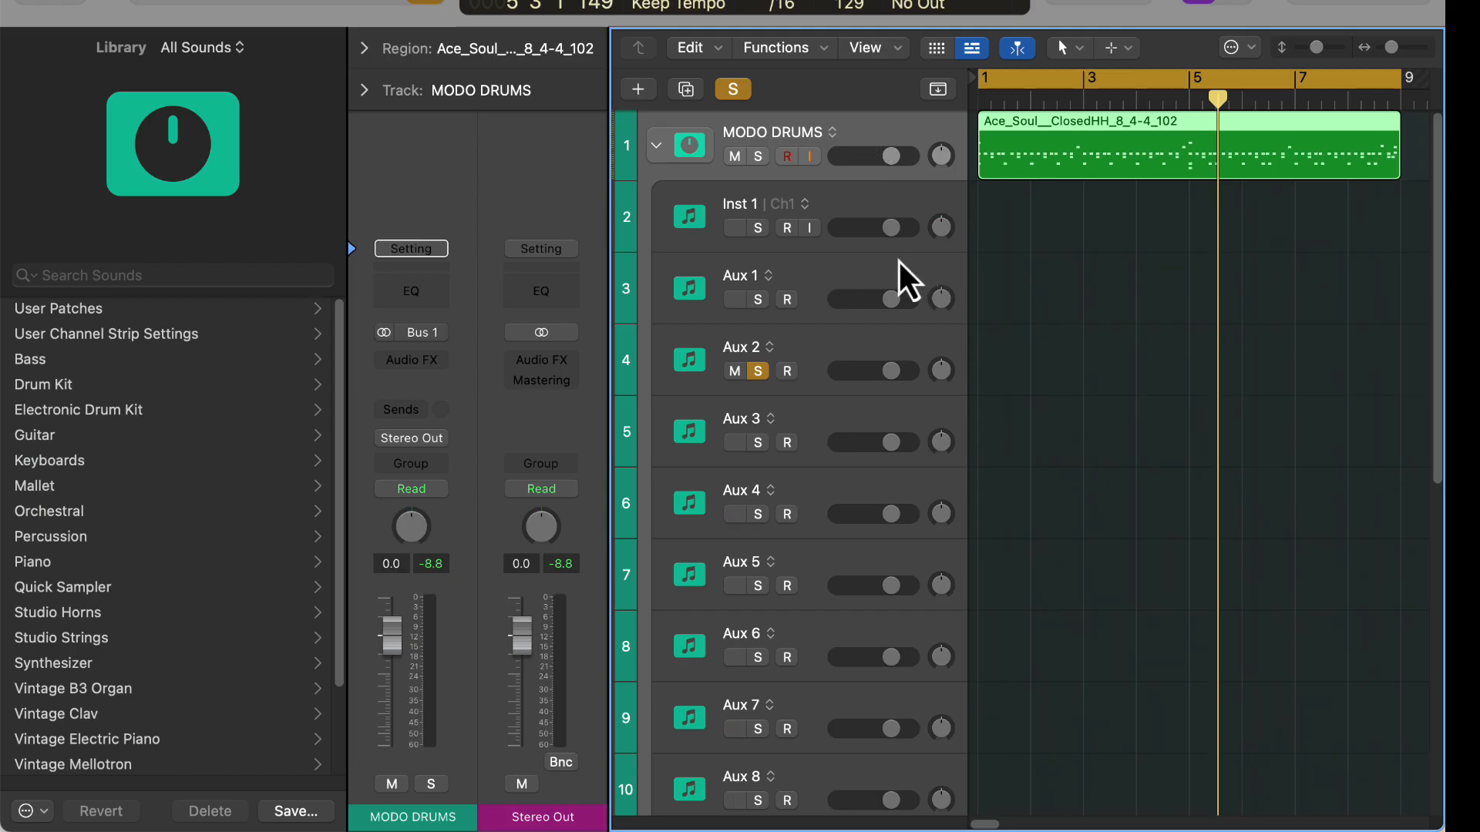
- Collapse the MODO DRUMS summing stack and save it as a patch named MODO DRUMS in the Instrument folder
click(805, 209)
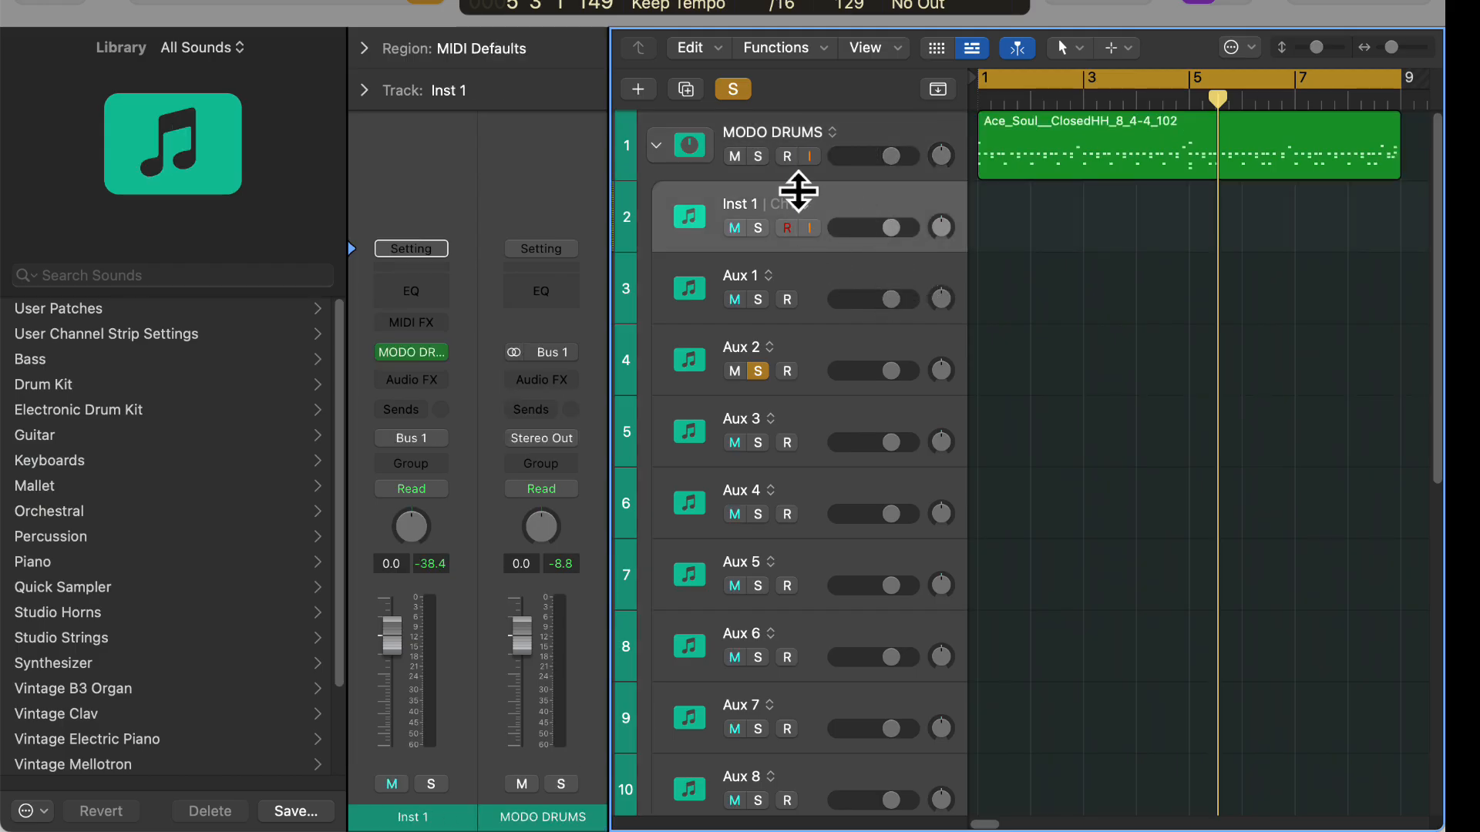
click(878, 141)
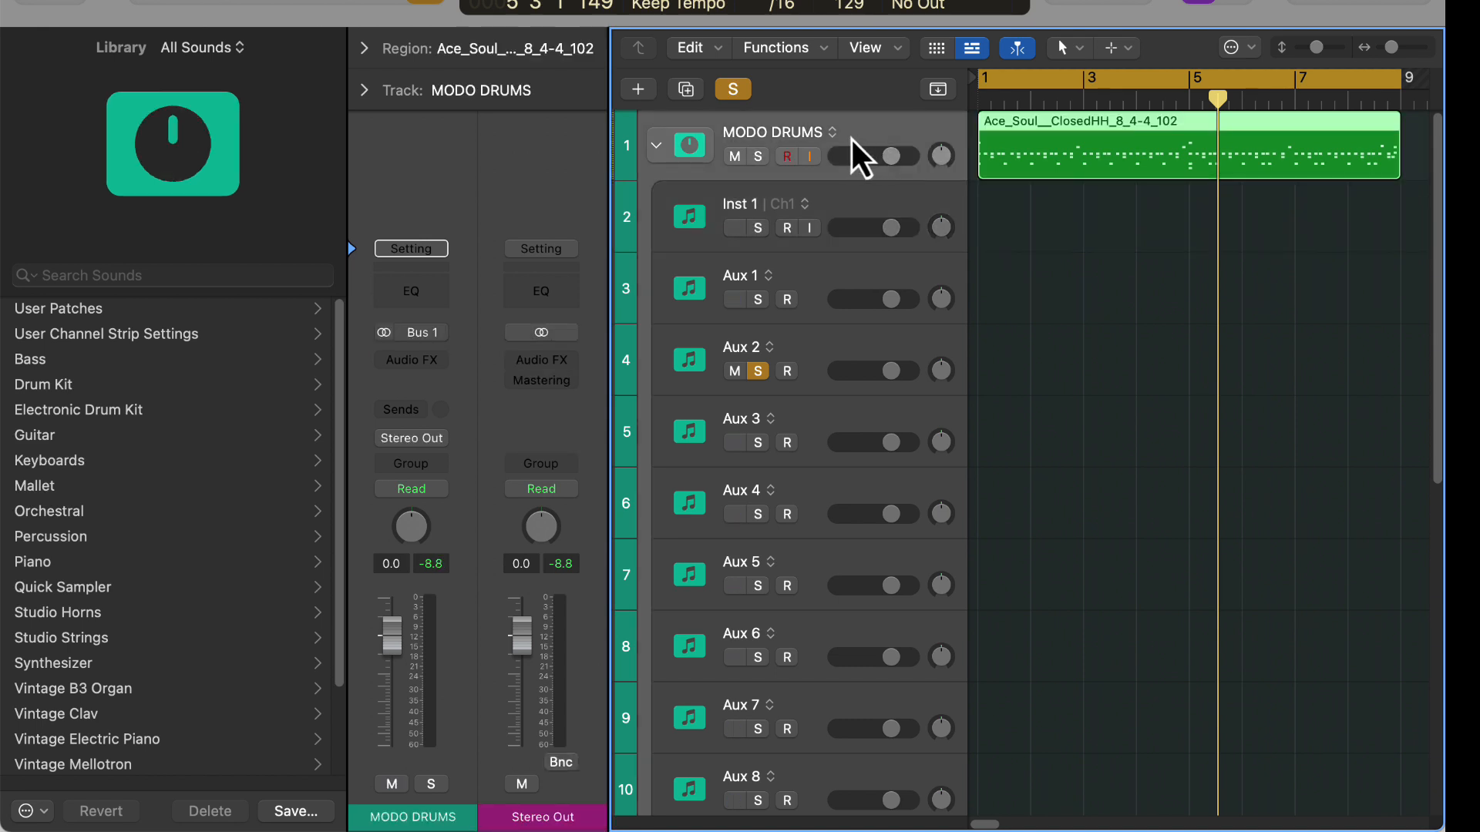
click(658, 146)
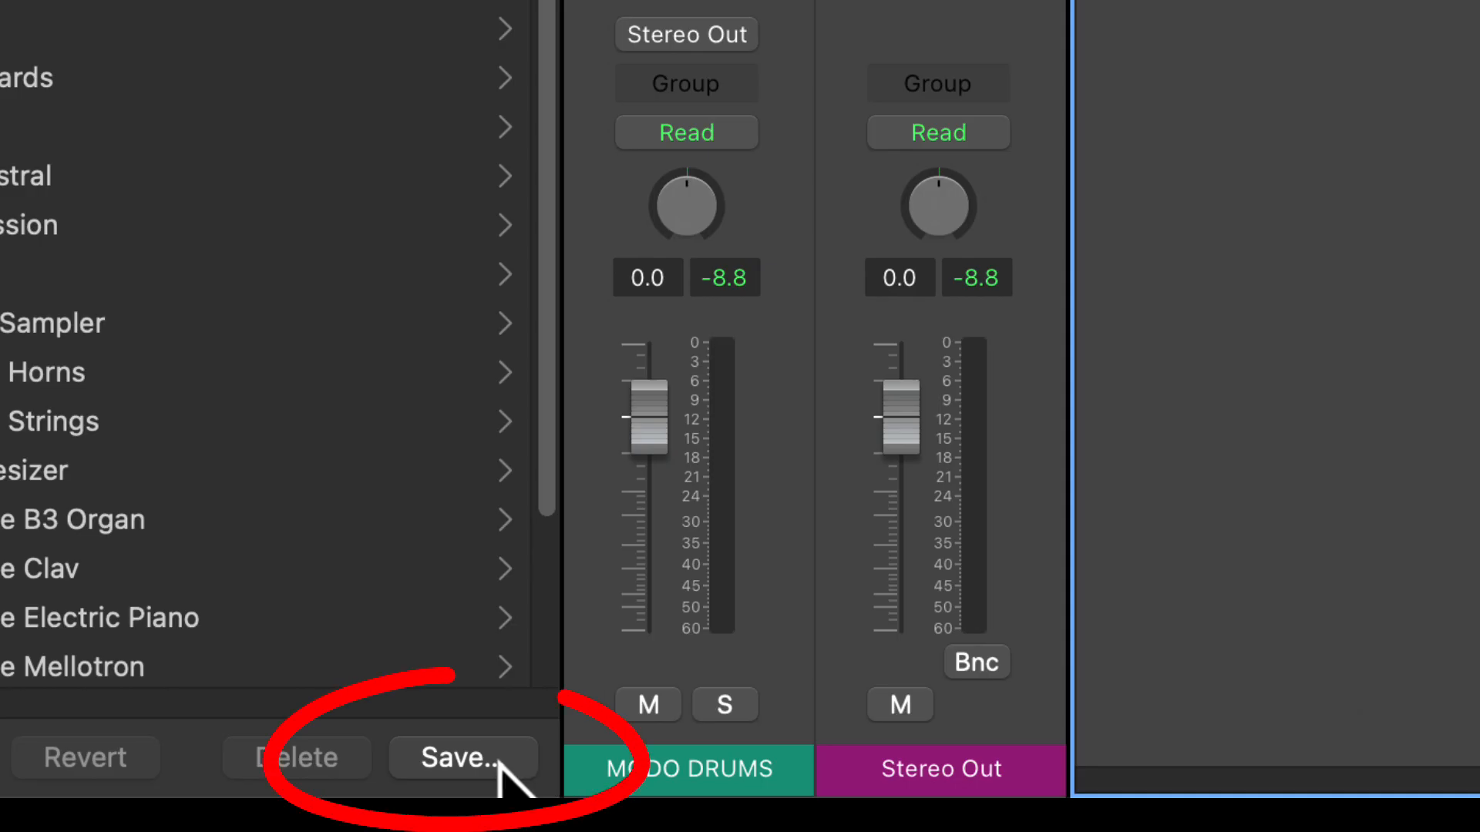
click(499, 761)
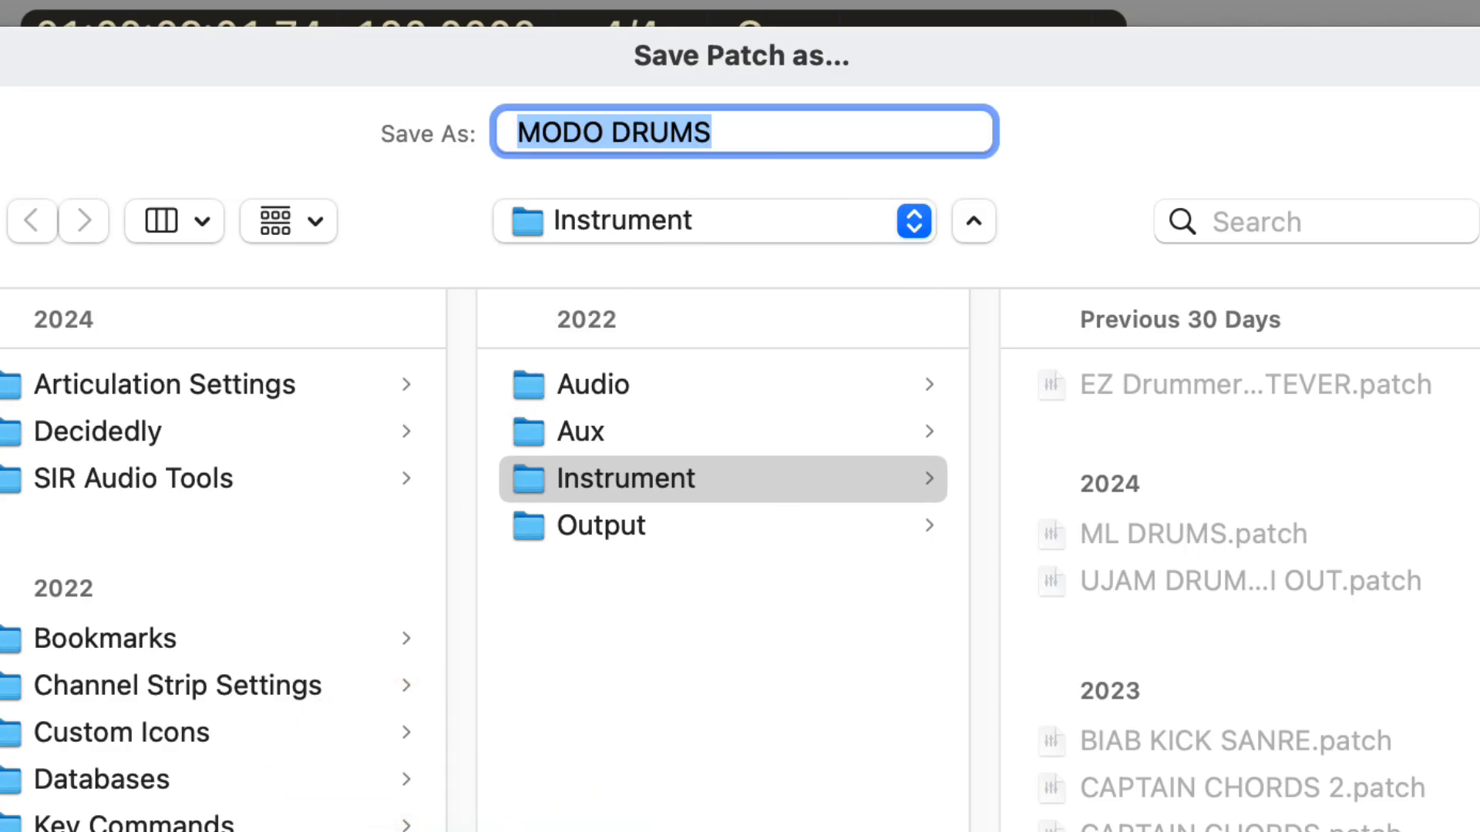
key(Return)
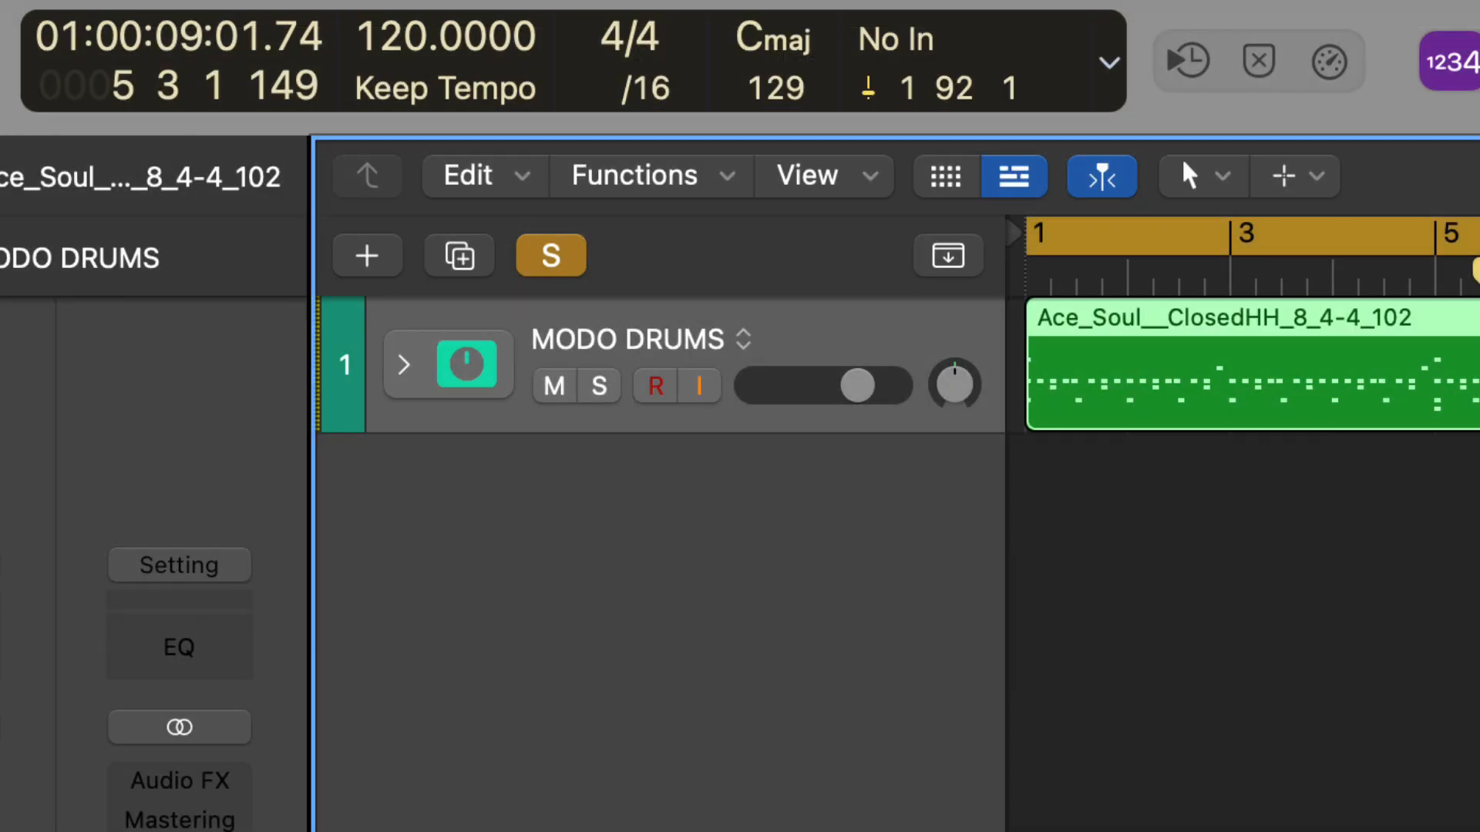